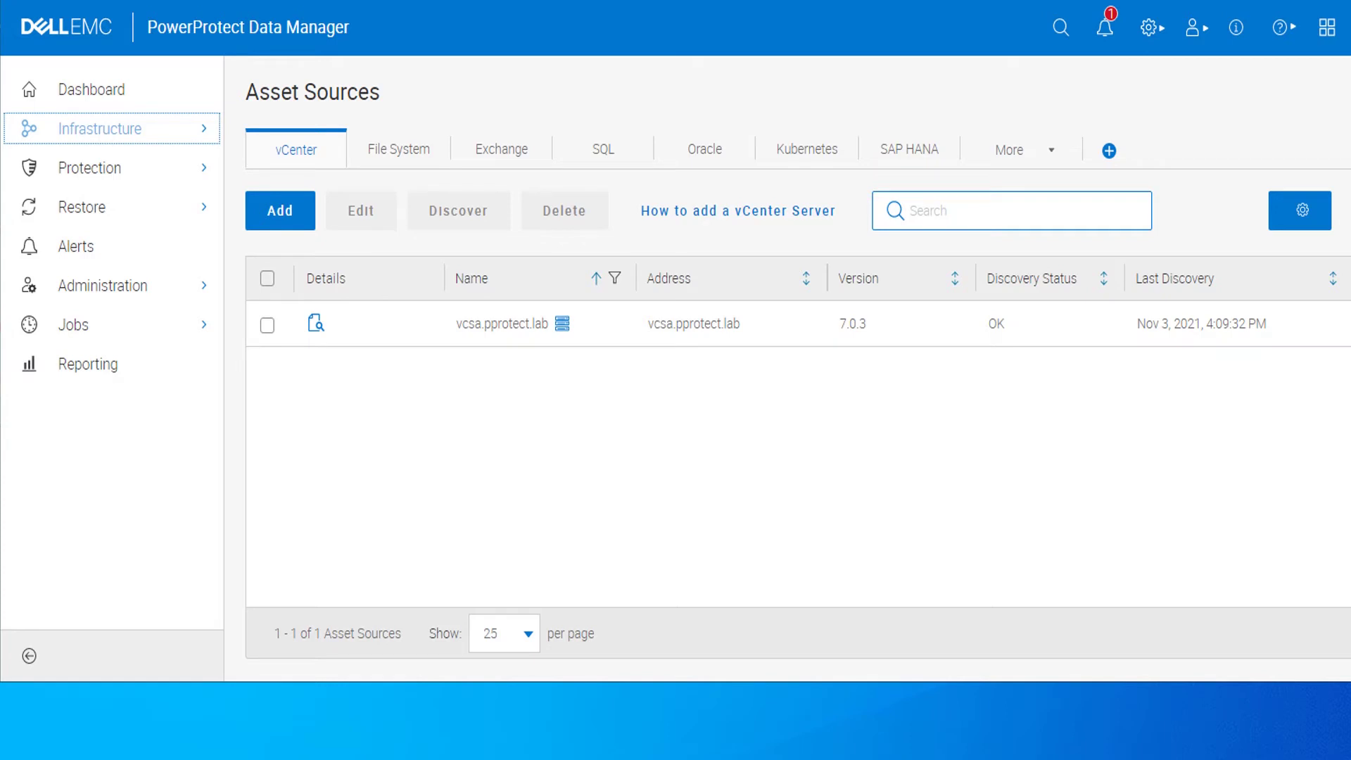
Check the vCenter version in Asset Sources, then view Transparent Snapshot Data Movers for vcsa.pprotect.lab
key(Return)
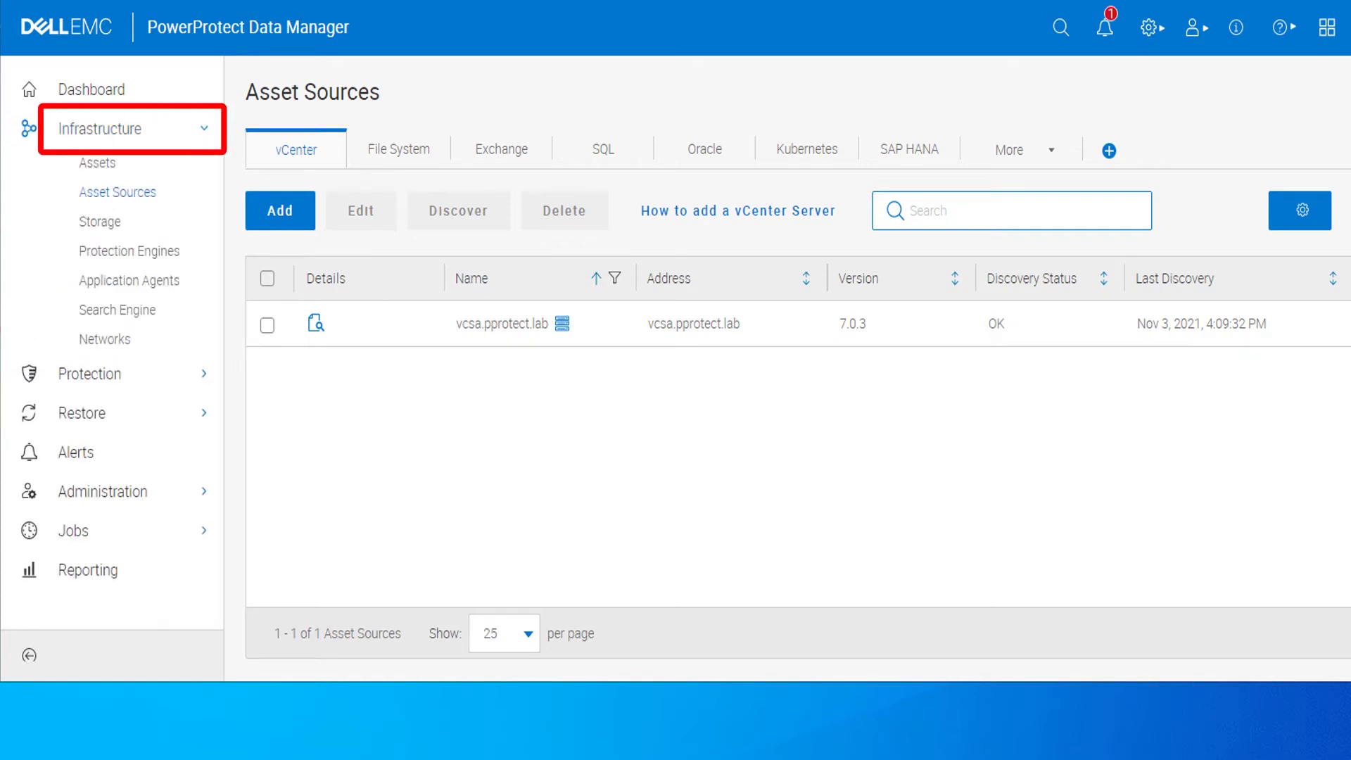
click(124, 192)
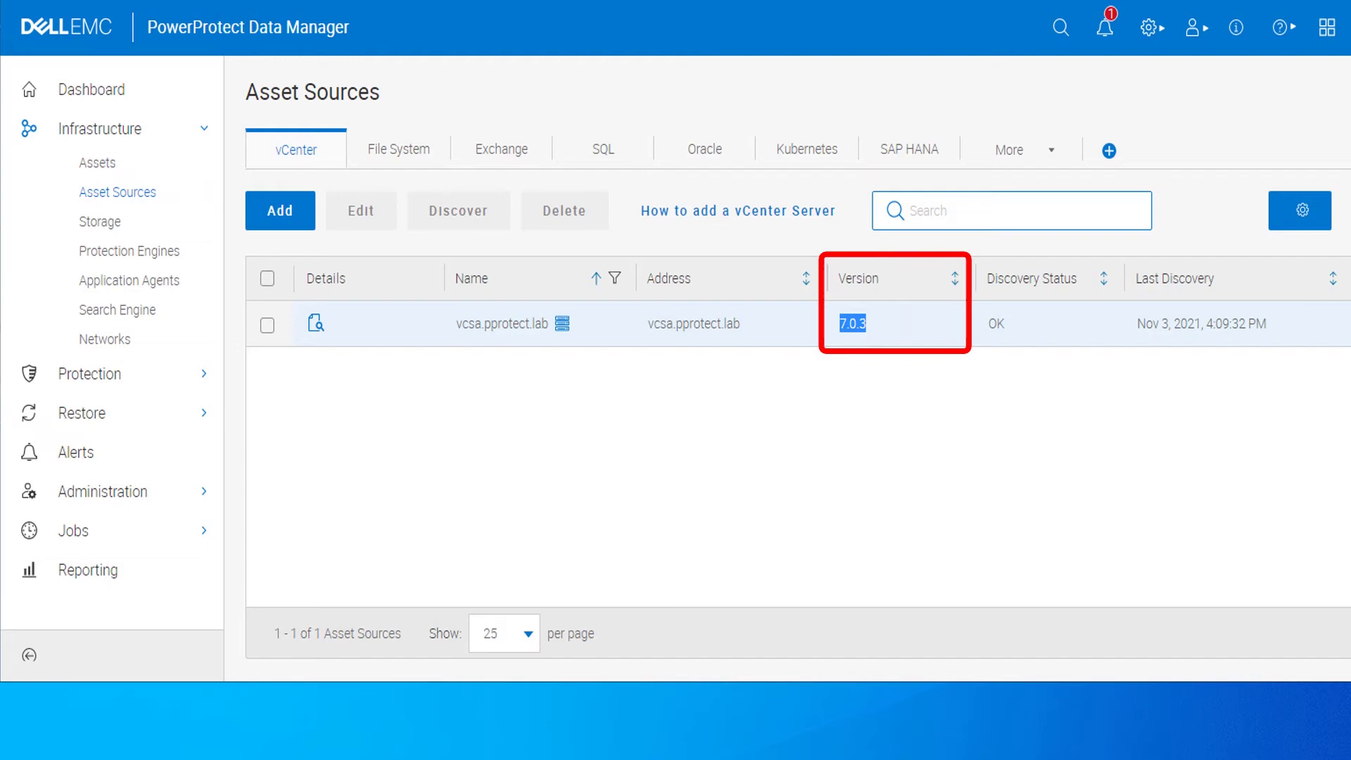
click(128, 251)
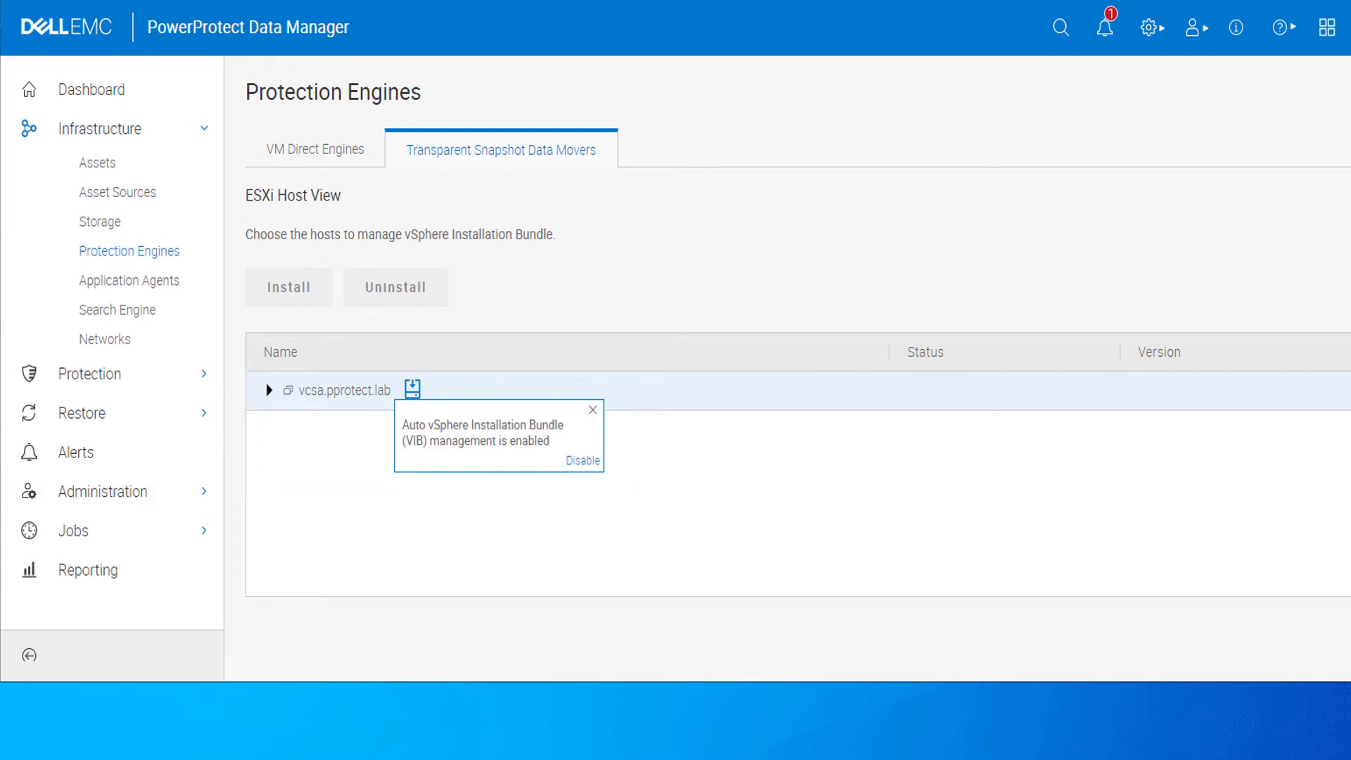
Install the VIB on esxi2.pprotect.lab under Cluster1, then check its install job in System Jobs
click(269, 390)
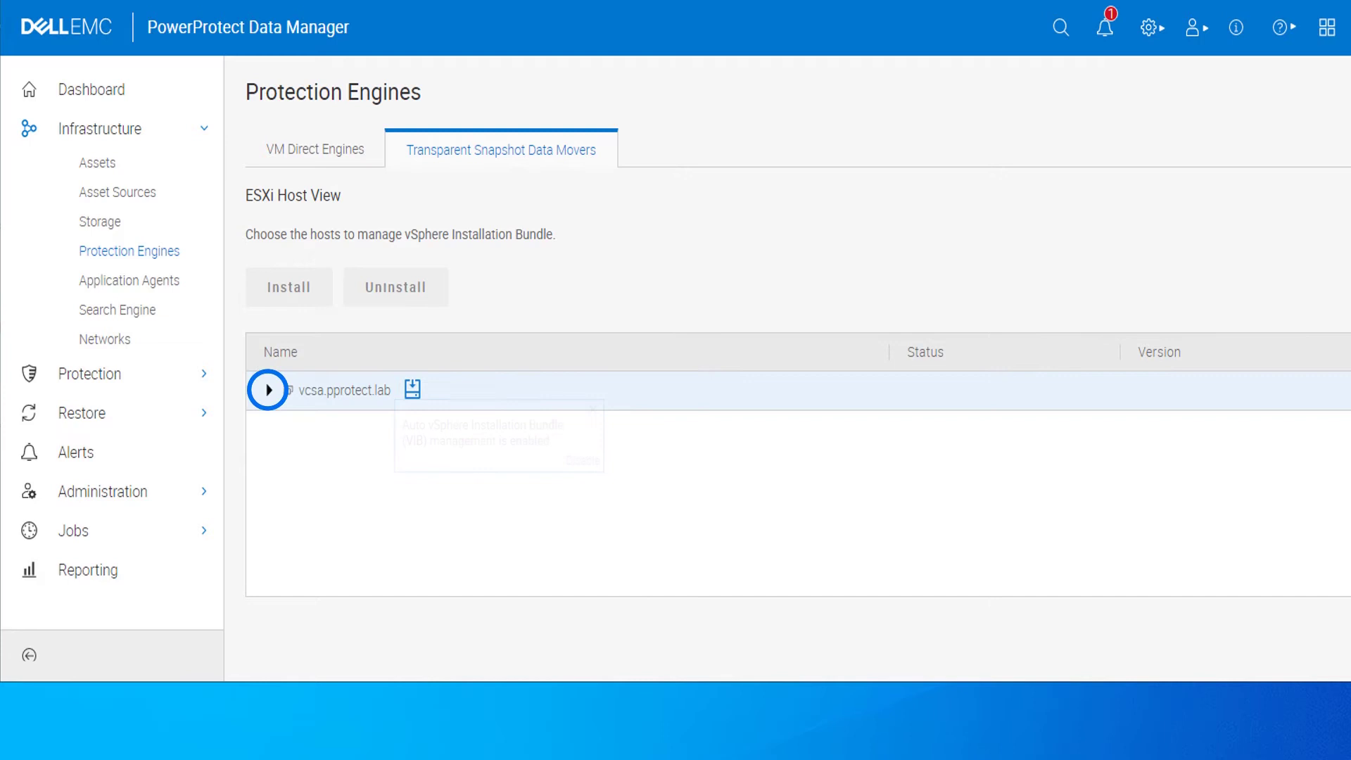
click(287, 429)
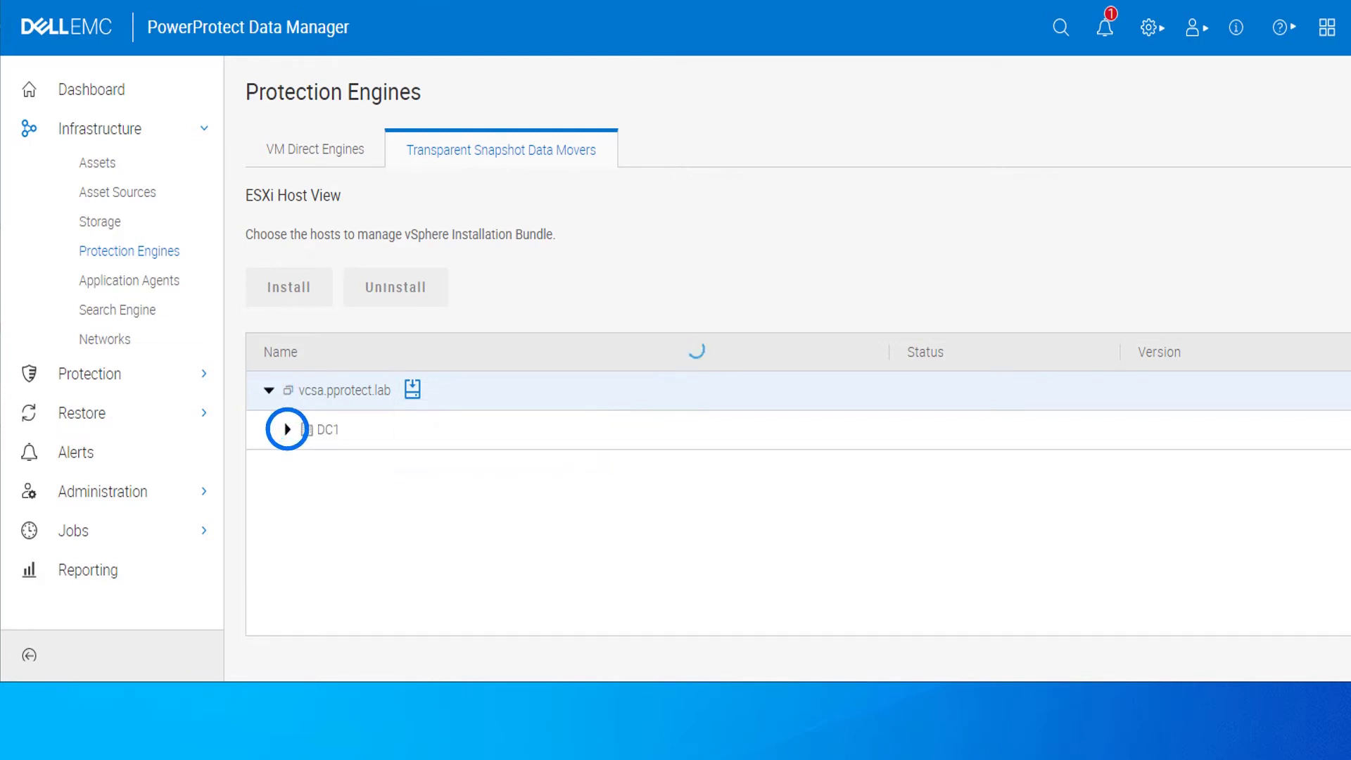
click(304, 468)
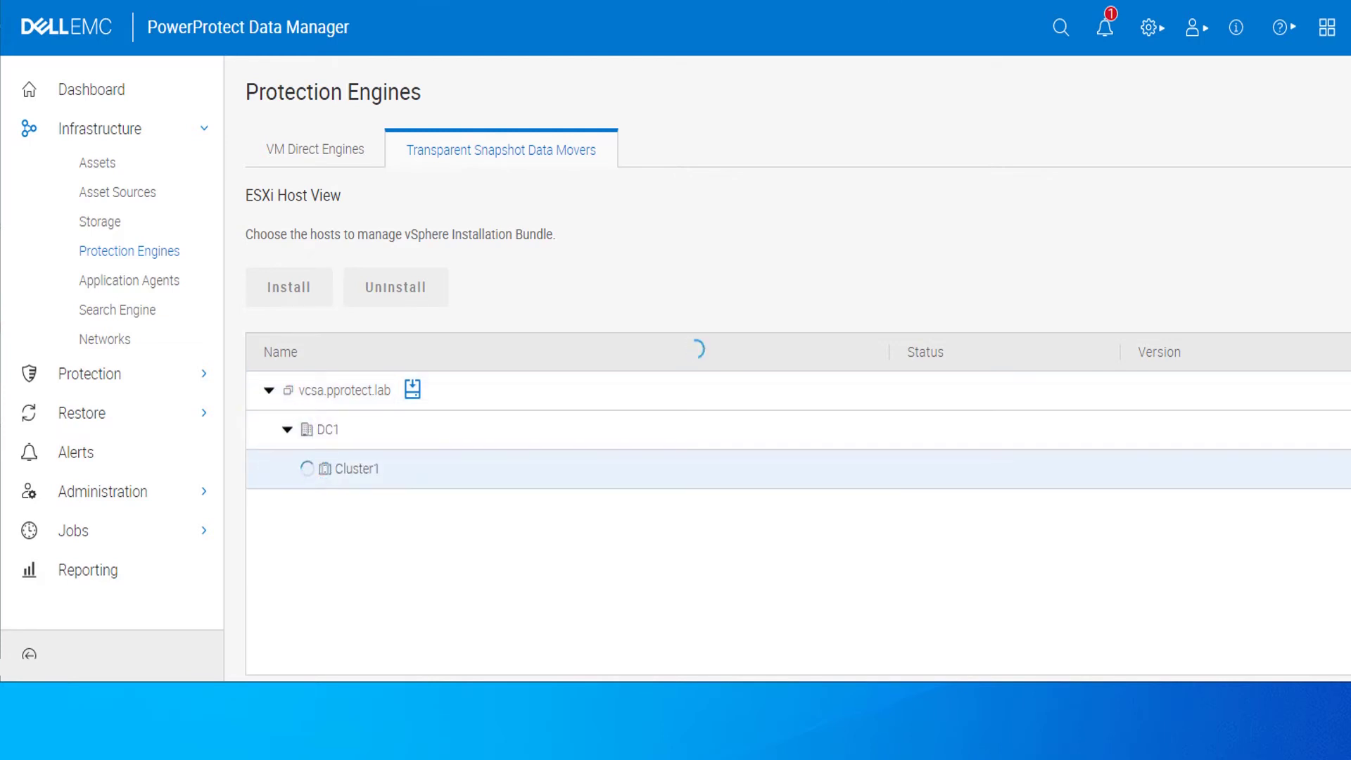
click(324, 547)
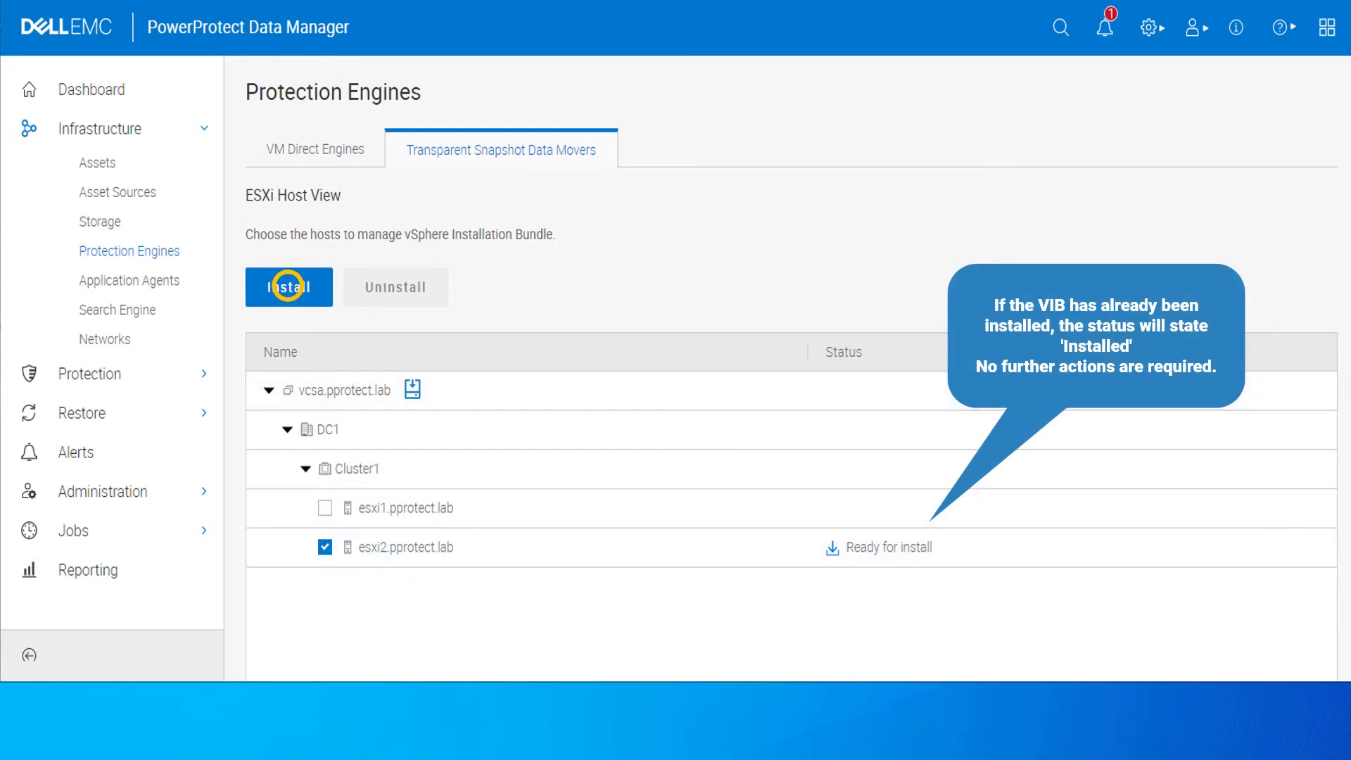
click(287, 286)
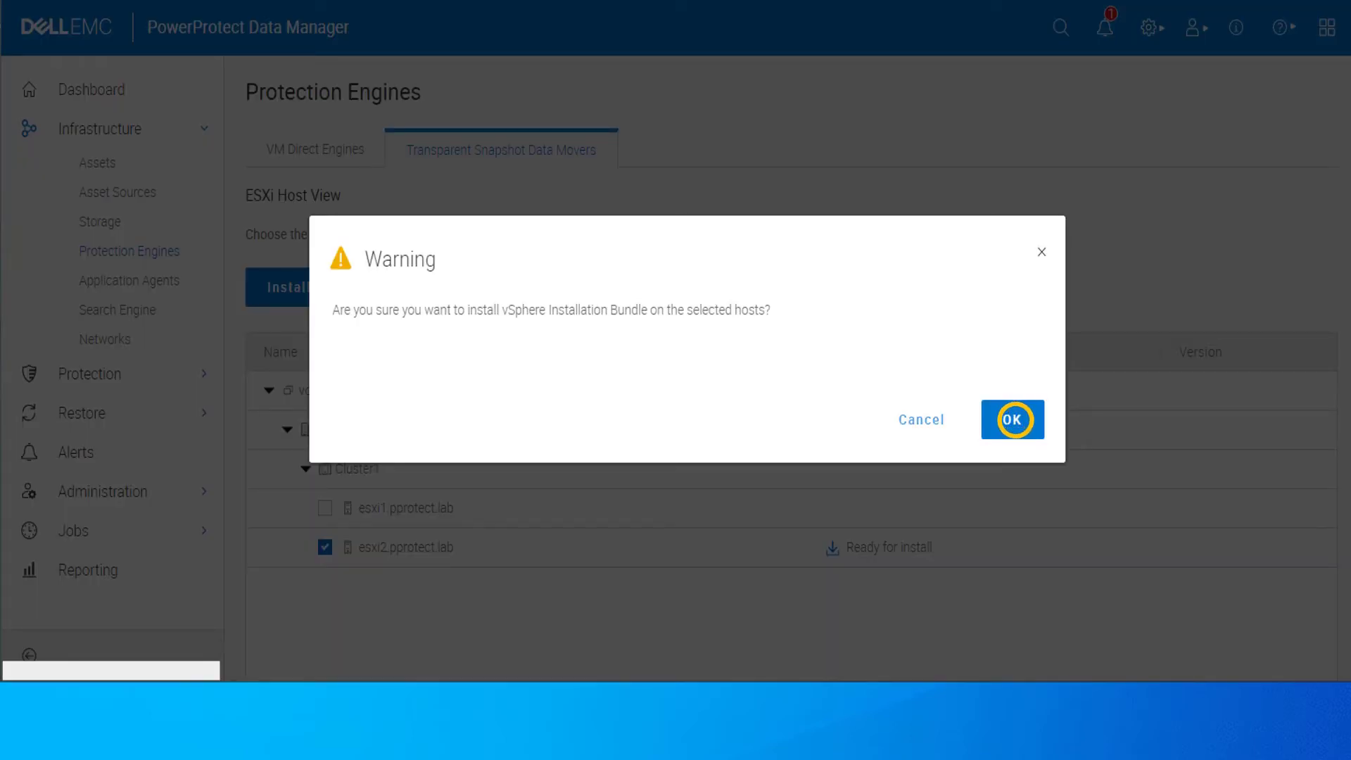
click(1011, 420)
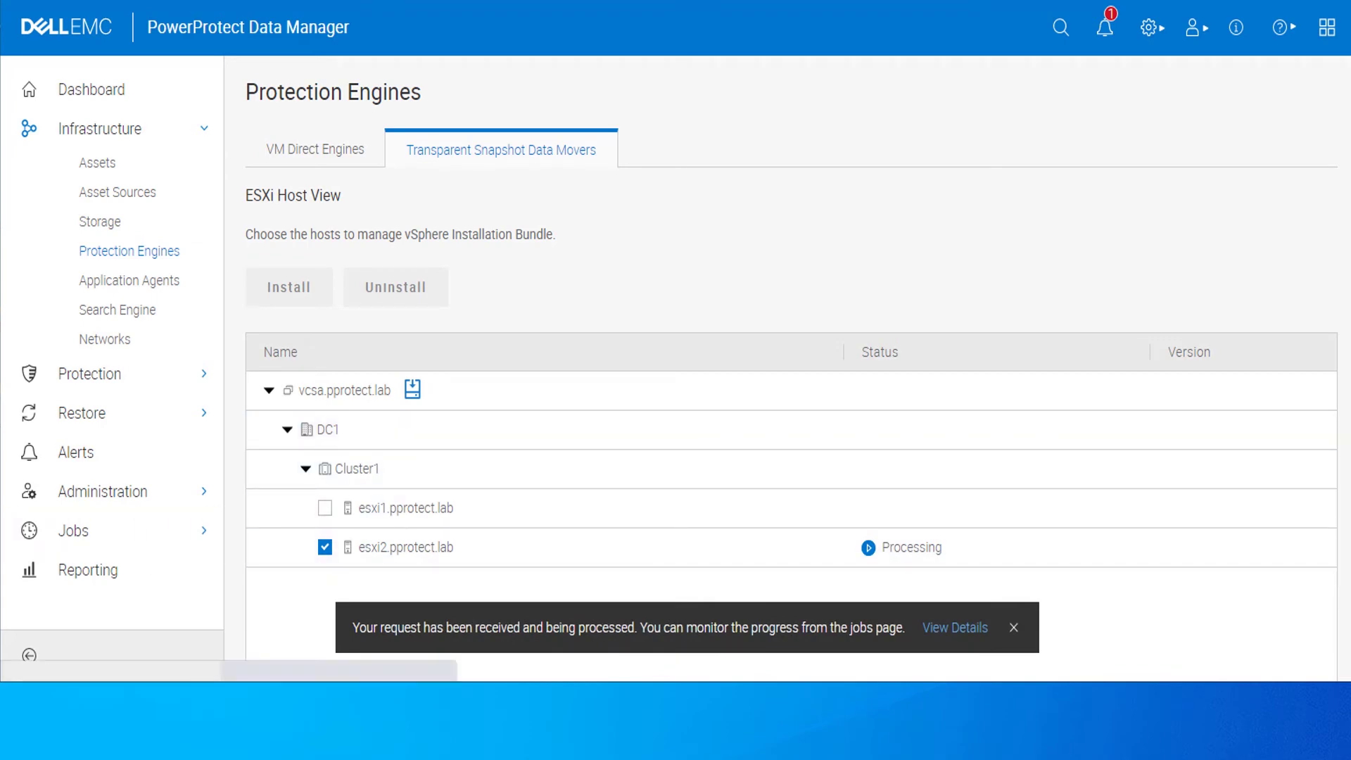
click(113, 388)
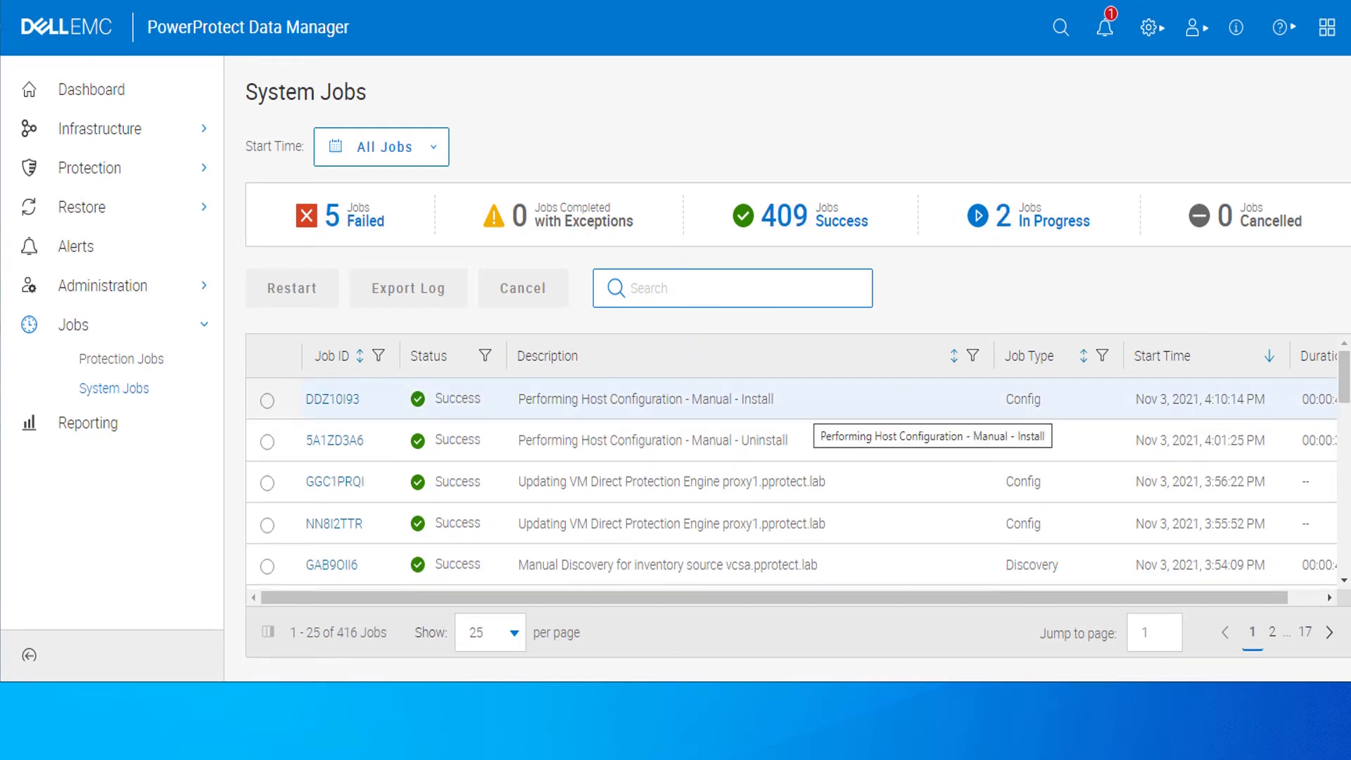
Highlight the esxi2.pprotect.lab host configuration install job description
drag(774, 399, 518, 398)
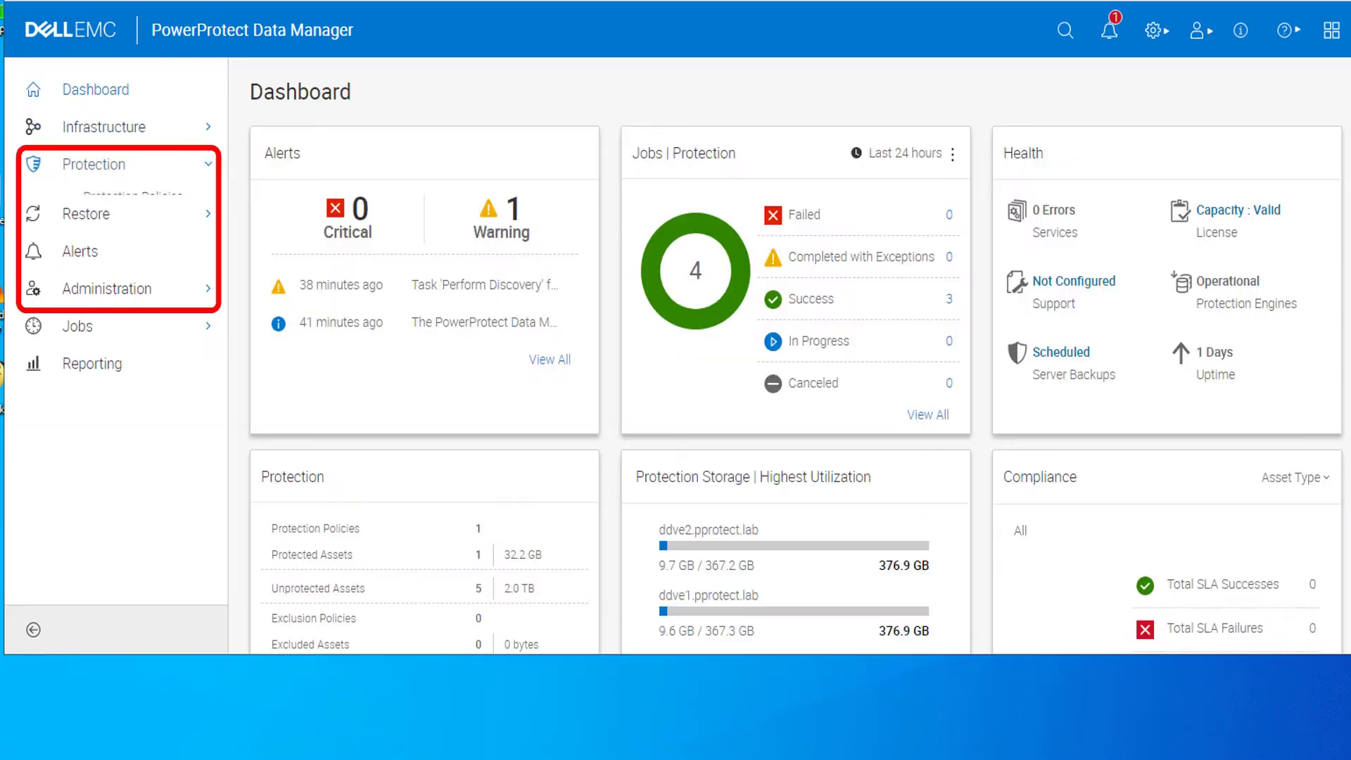
Start a new protection policy named tsdm-policy with the Crash Consistent purpose
click(135, 196)
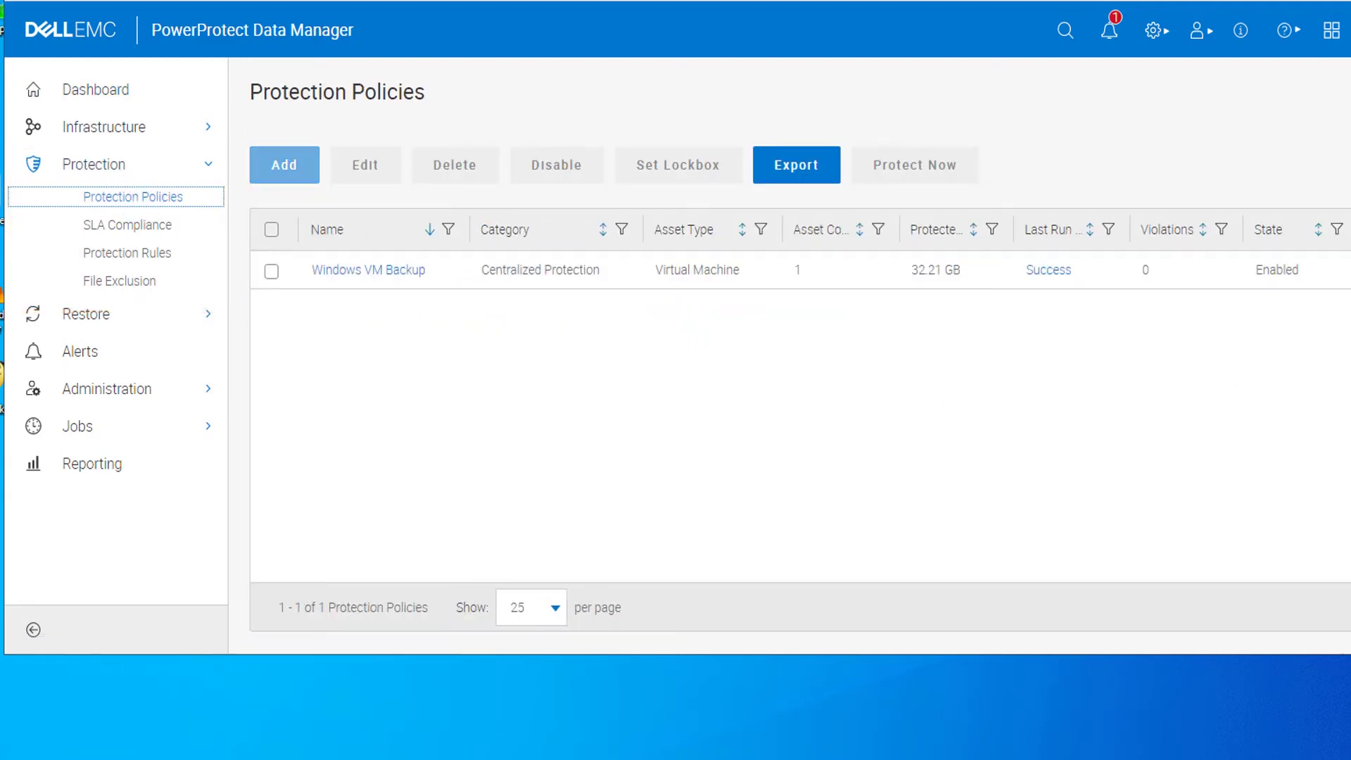
click(284, 165)
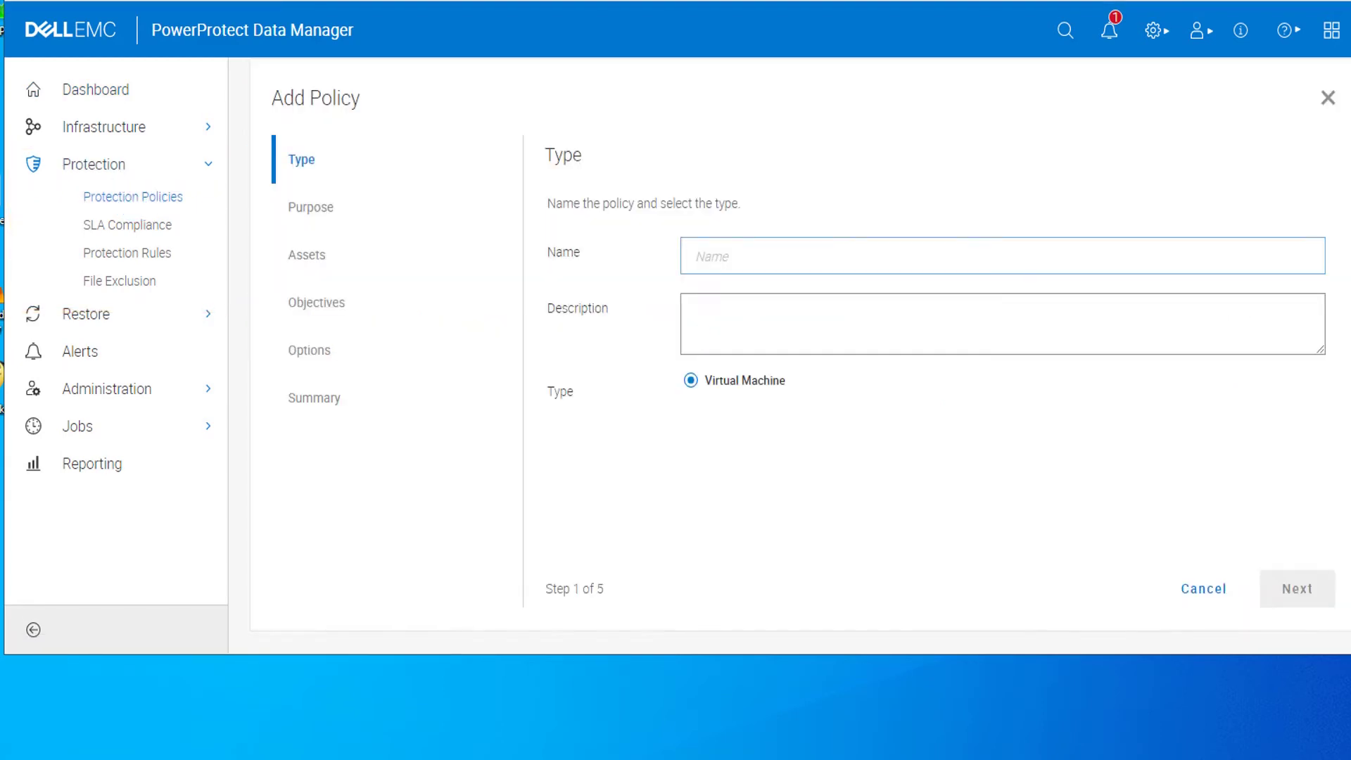
click(1001, 256)
key(Down)
key(Return)
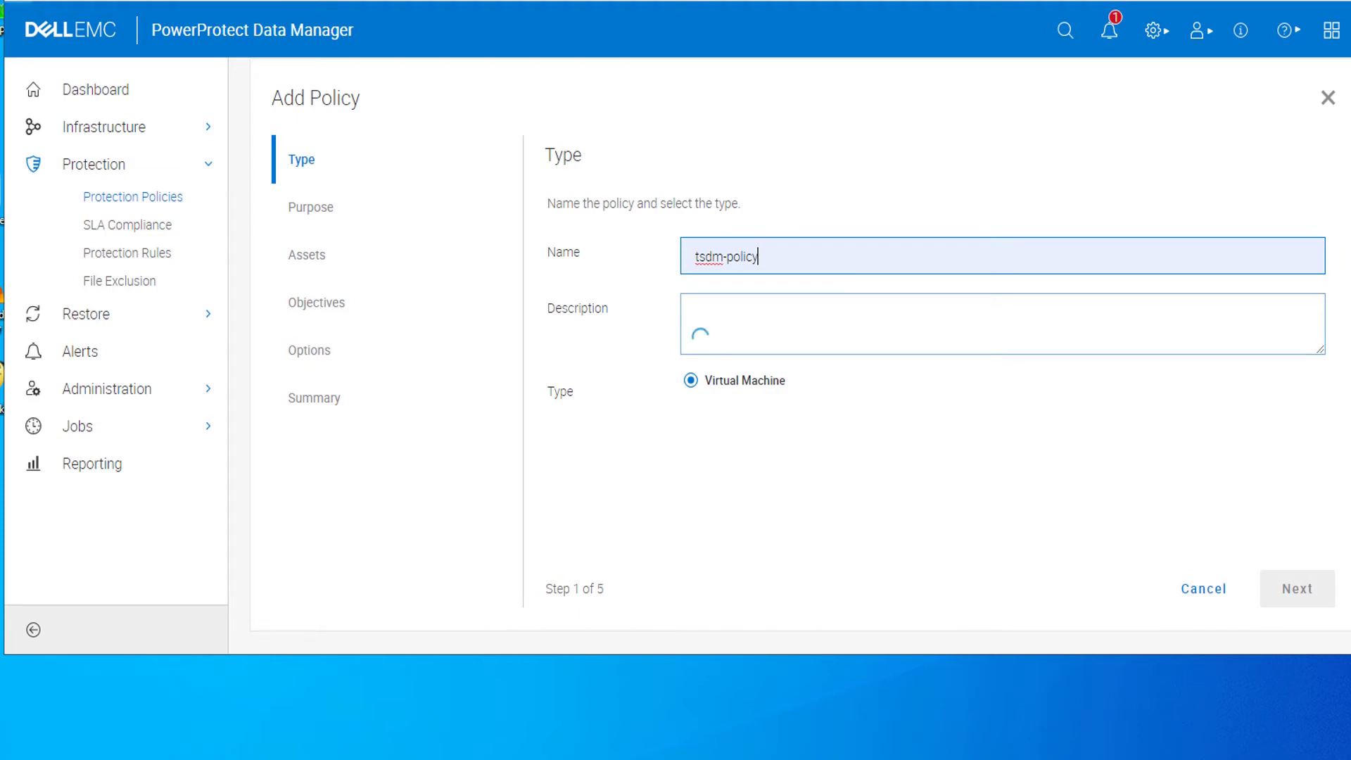
click(1296, 587)
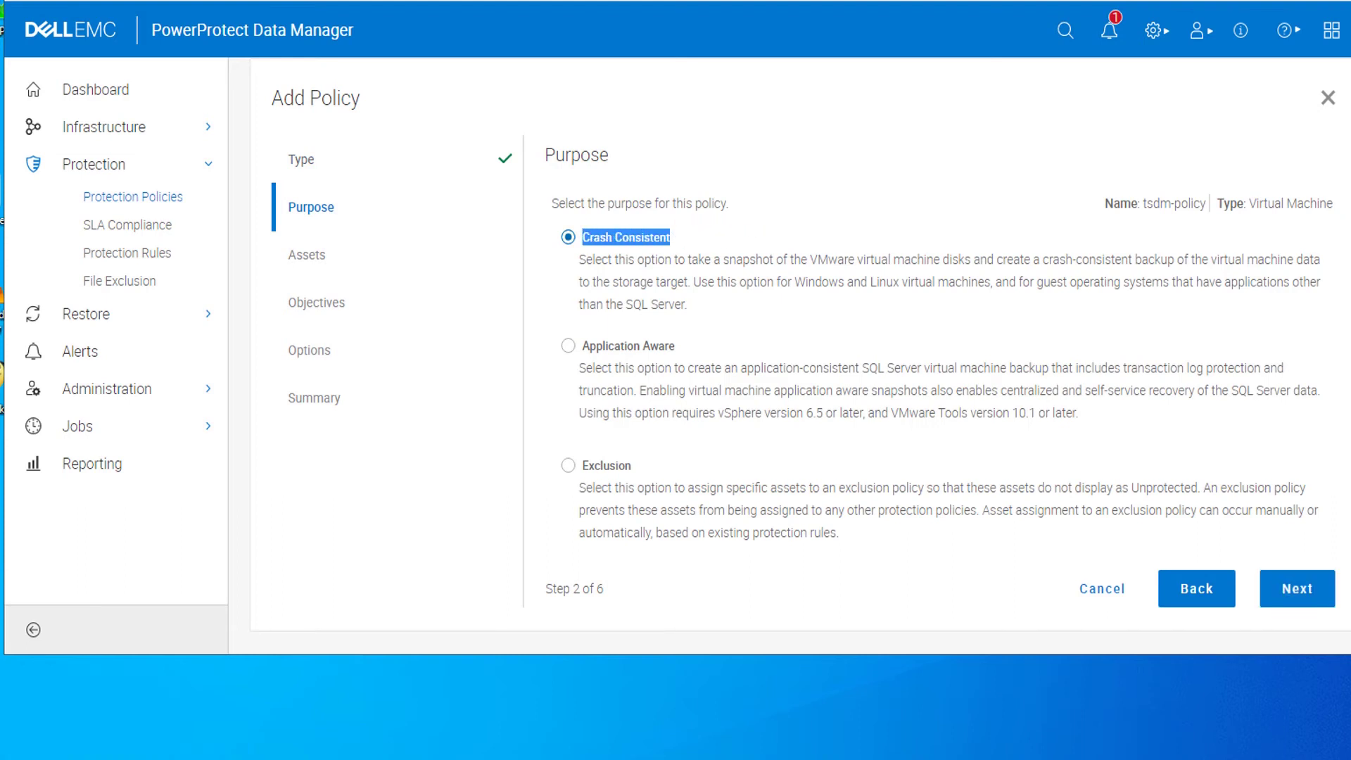
click(1298, 589)
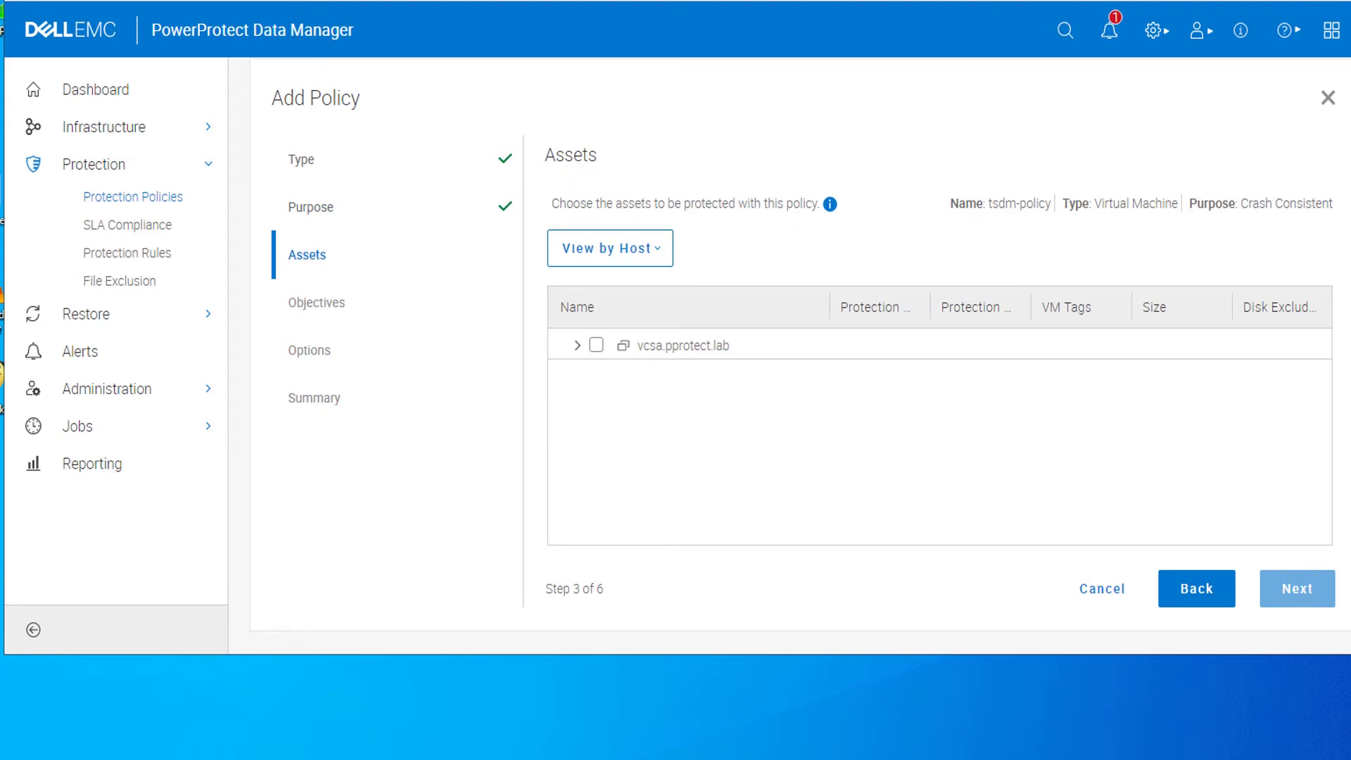
Choose vm_linux1 under vcsa > DC1 > Cluster1 as the policy's asset
click(577, 345)
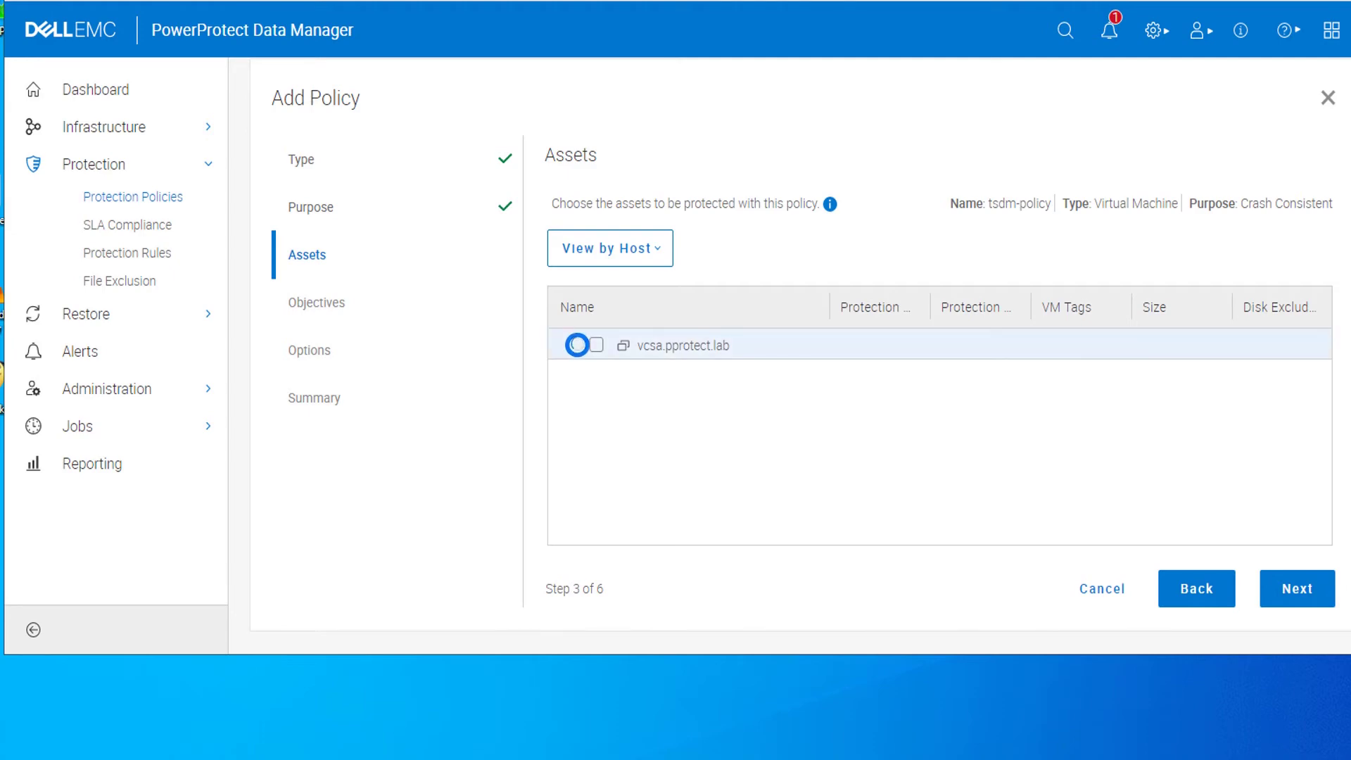
click(596, 376)
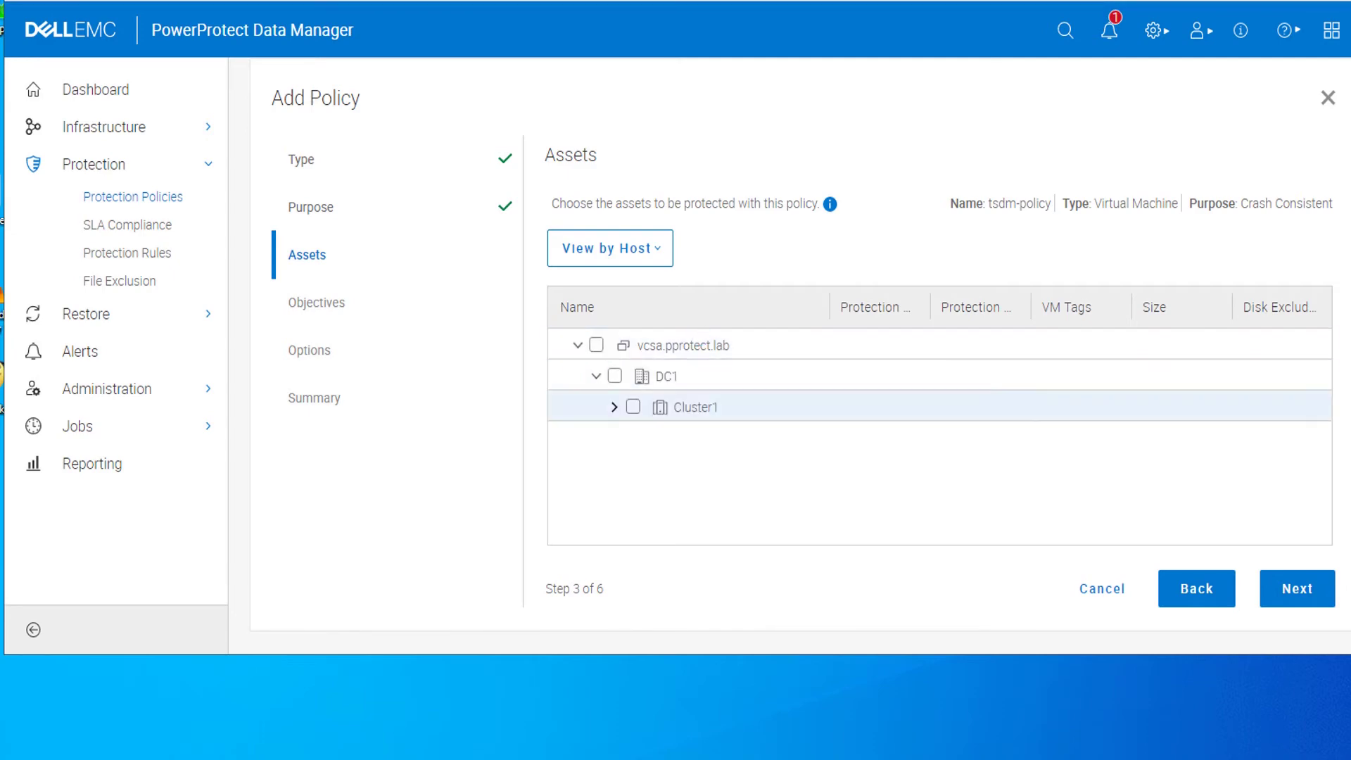
click(614, 407)
scroll(932, 438, down, 1)
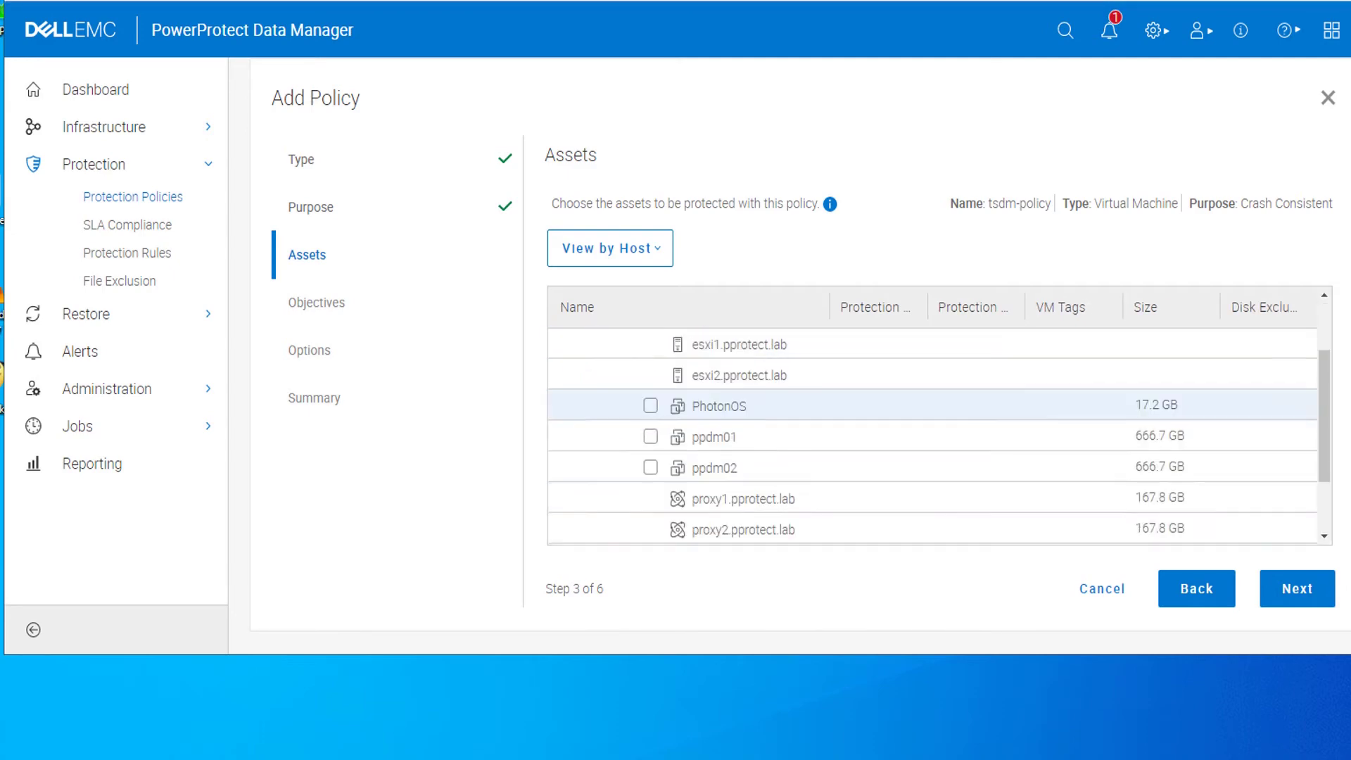
scroll(932, 439, down, 1)
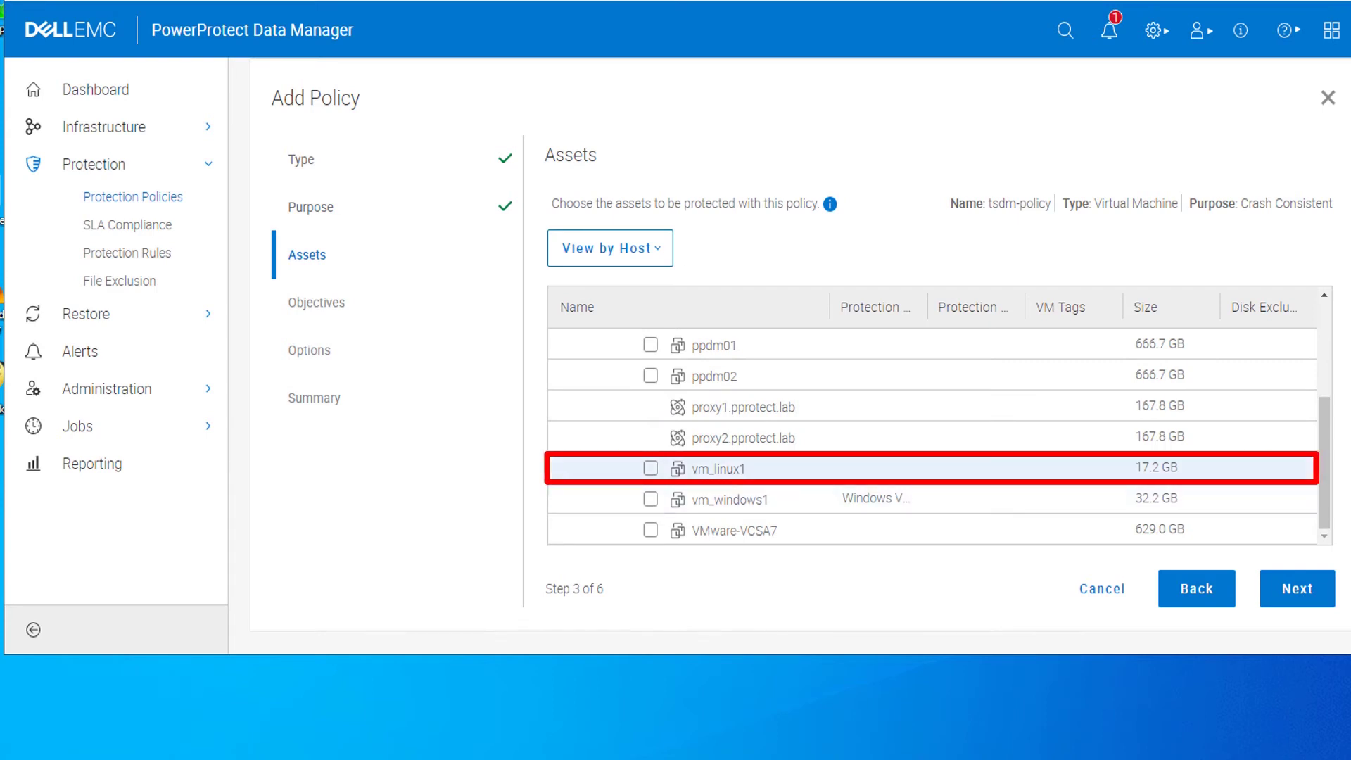
click(650, 467)
click(1296, 588)
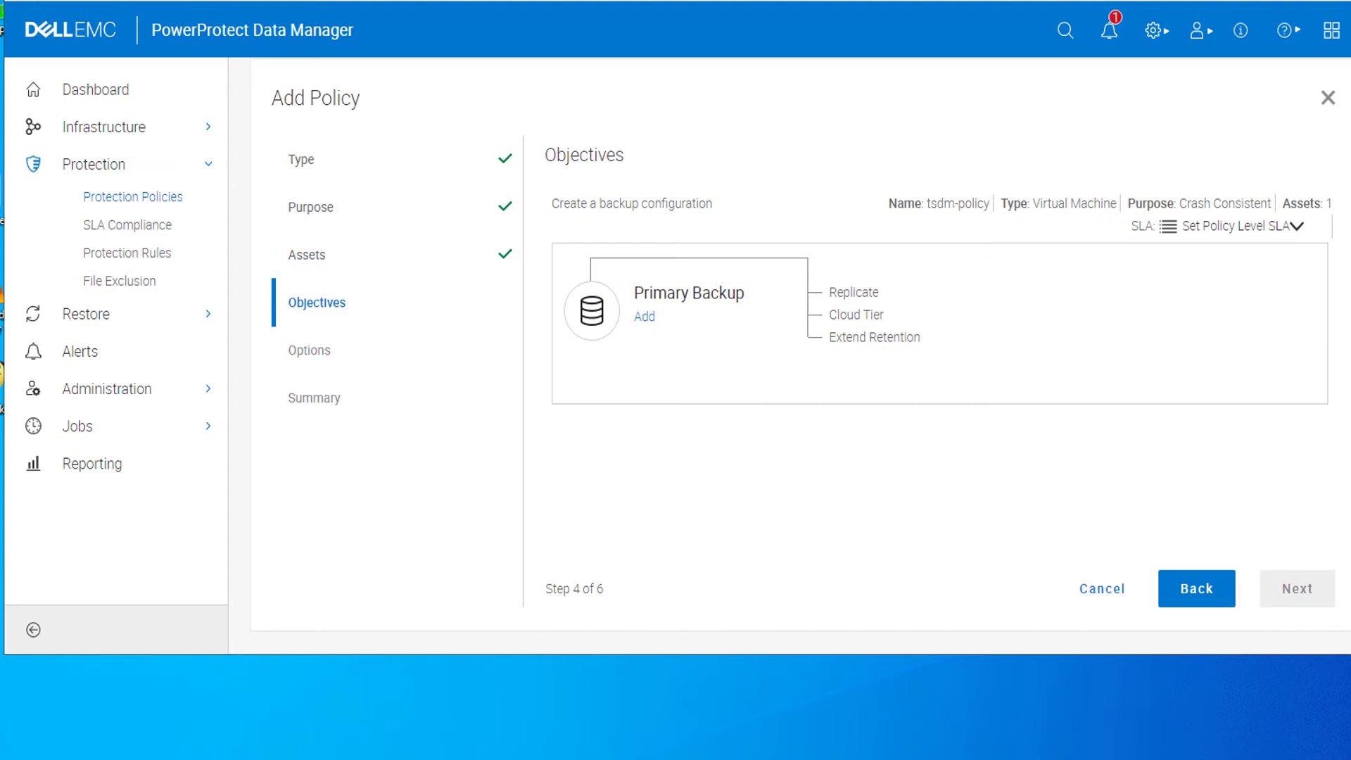
Add a primary backup to ddve1.pprotect.lab: hourly synthetic full, 7-day retention, 8 PM–6 AM
click(643, 316)
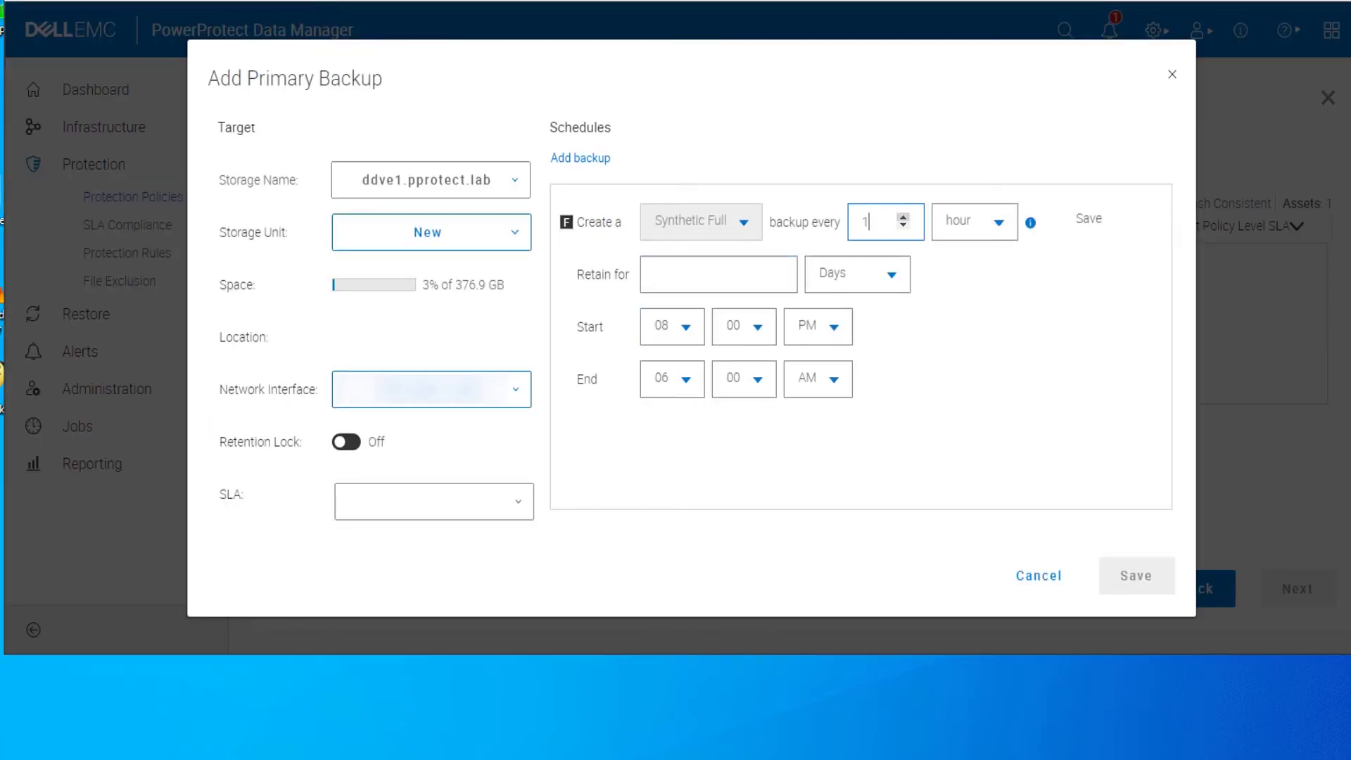
text(1)
key(Tab)
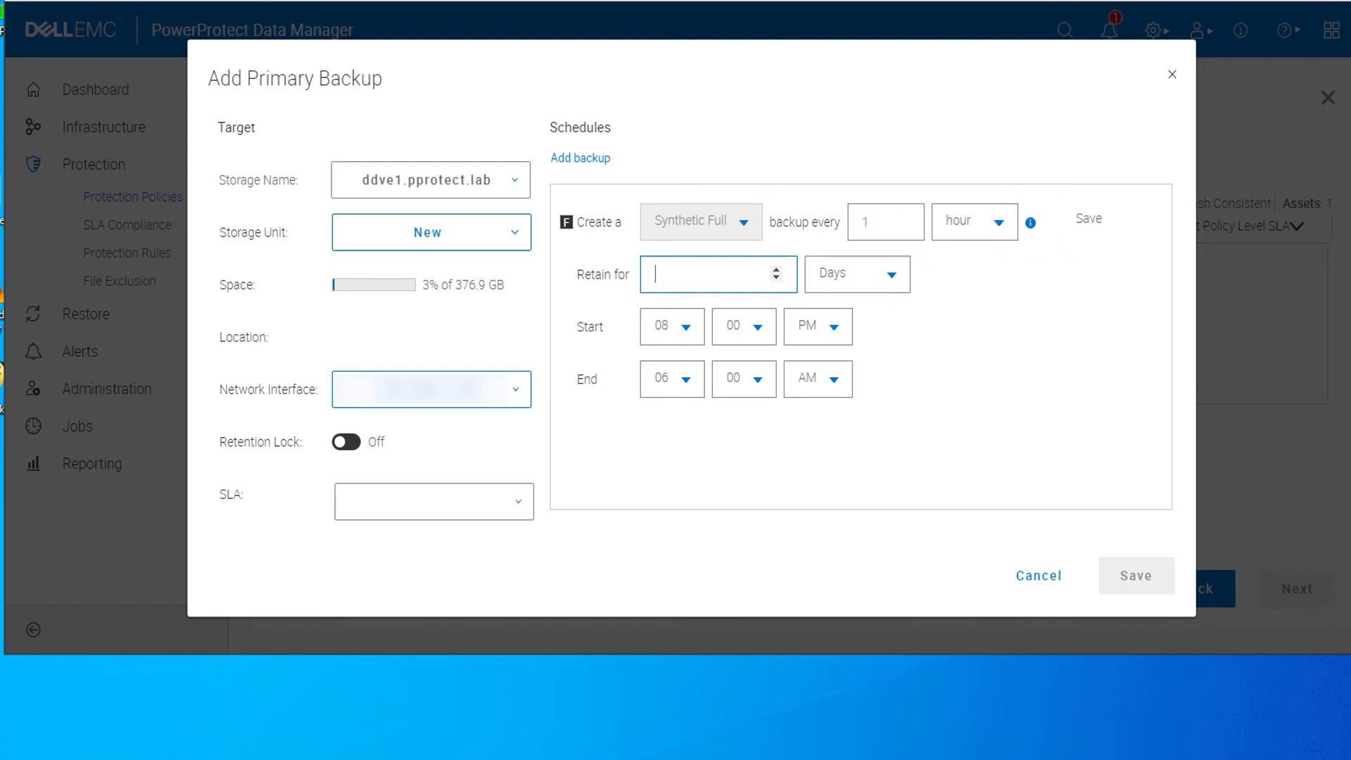
text(7)
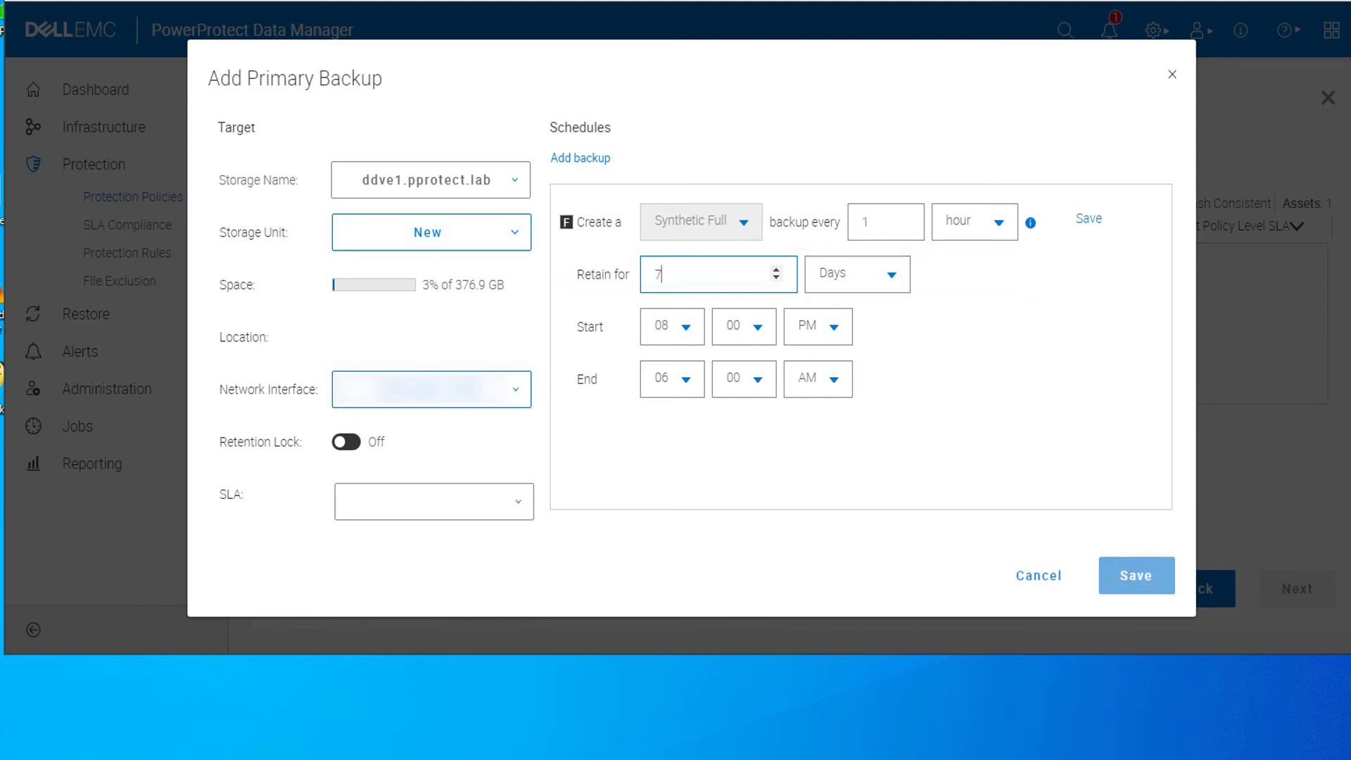
click(1137, 575)
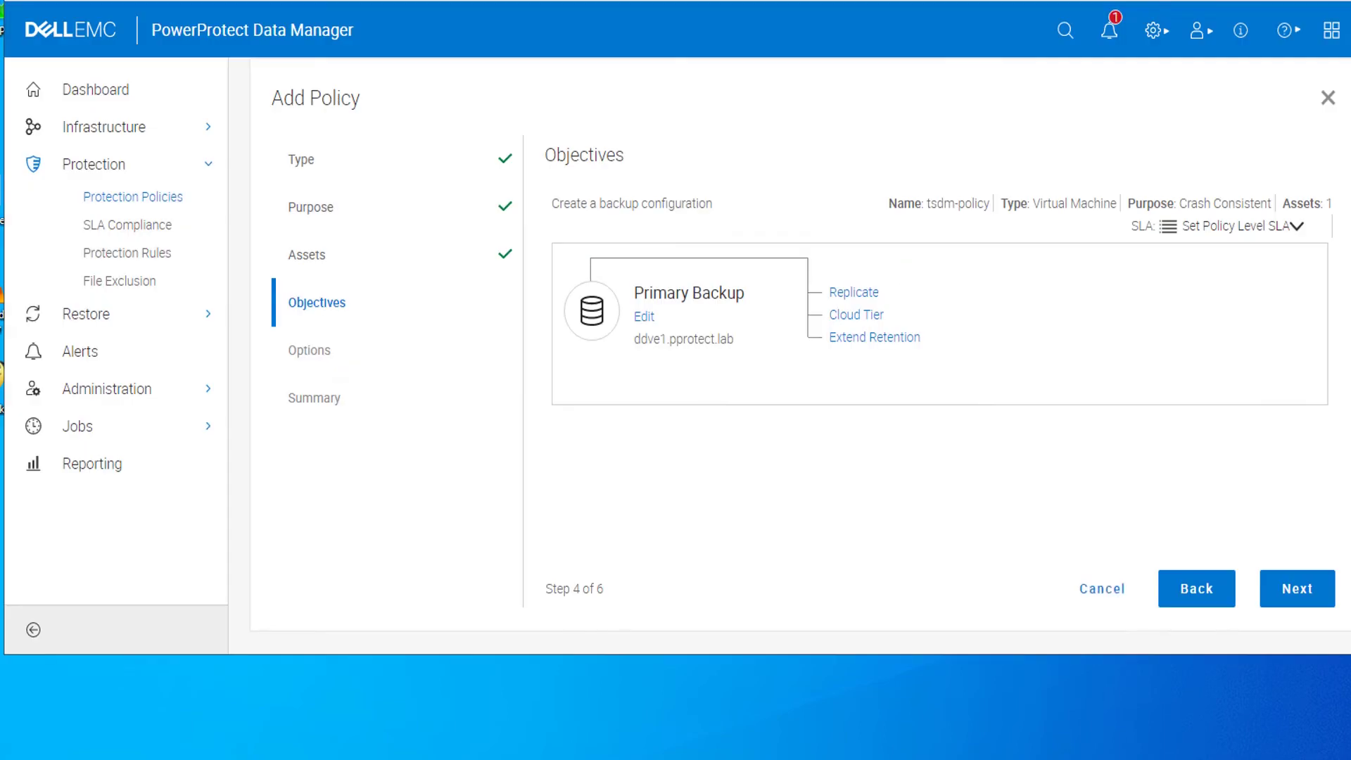
Step past Options to Summary and finish the tsdm-policy wizard
click(313, 349)
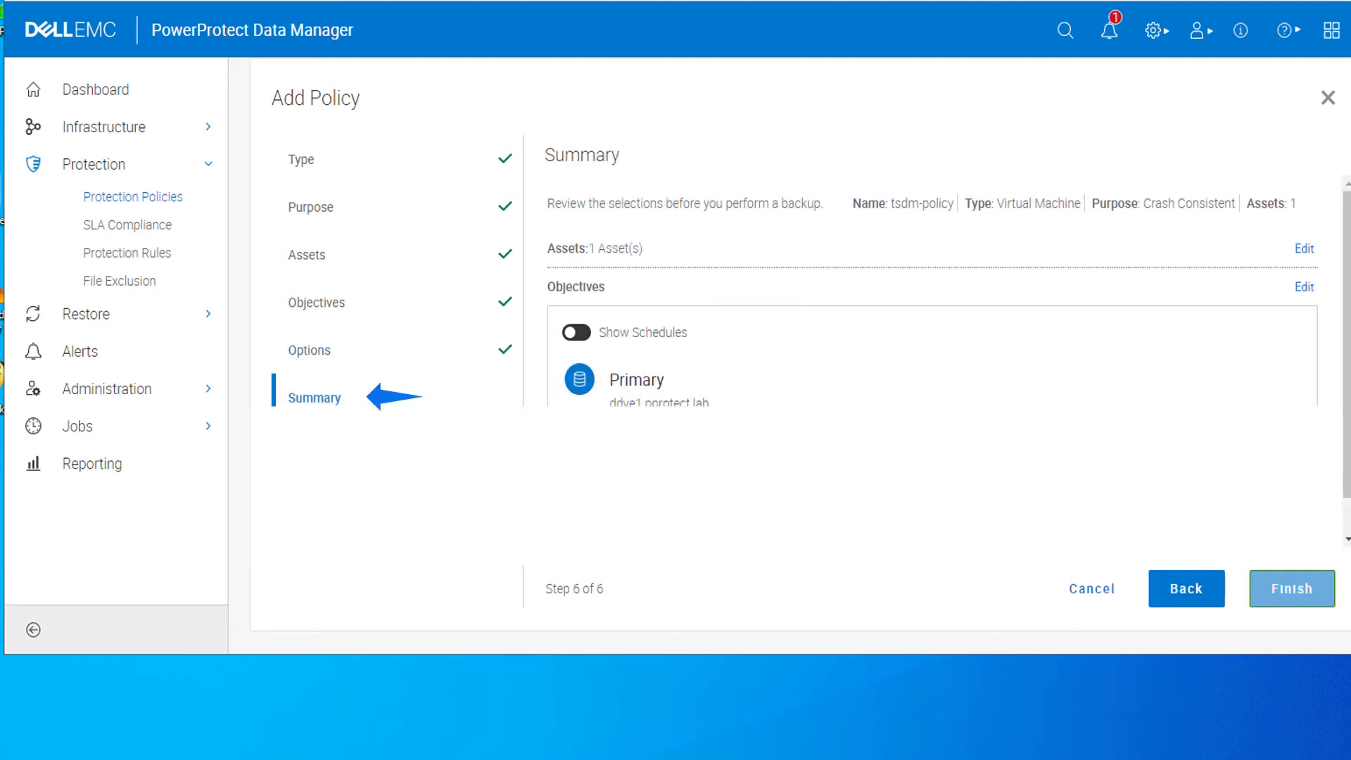
click(1292, 588)
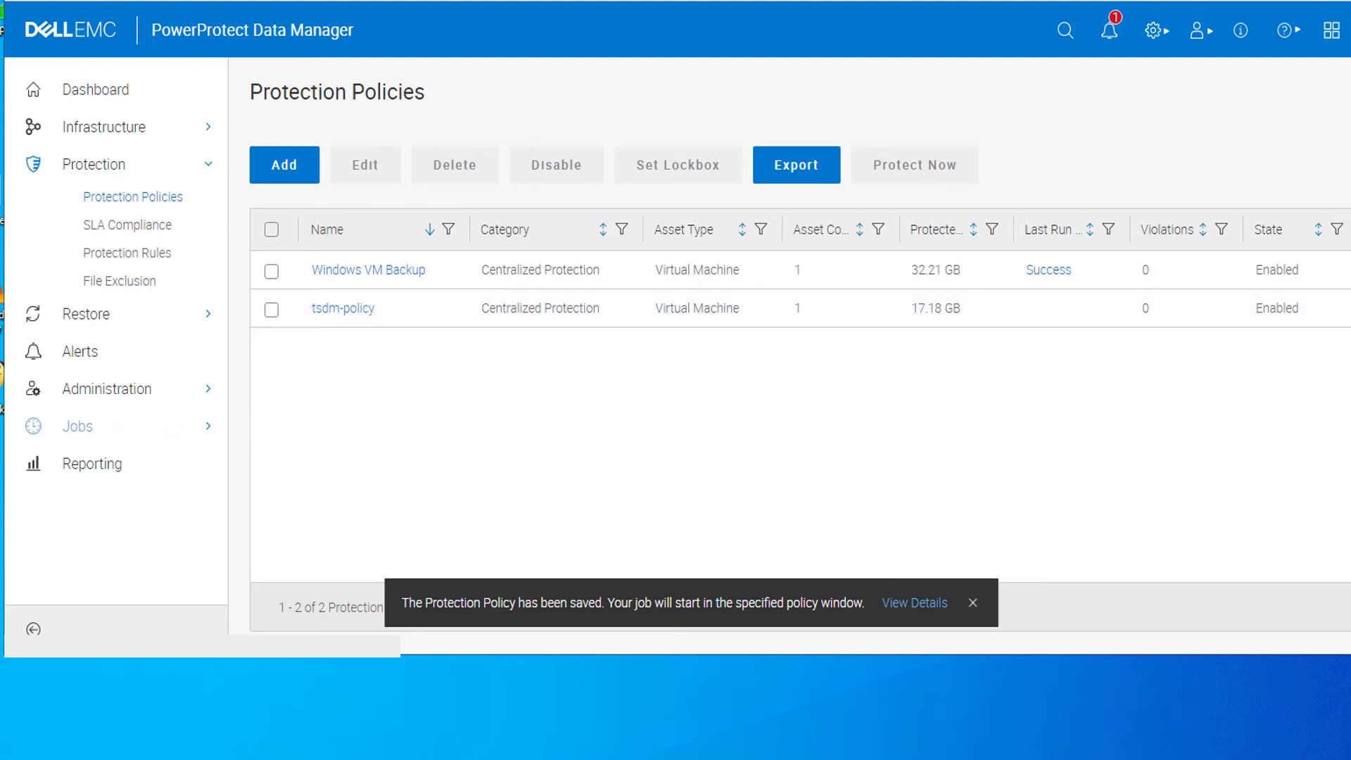
Open job VC392A91 for tsdm-policy in System Jobs and view its vm_linux1 step log
click(113, 375)
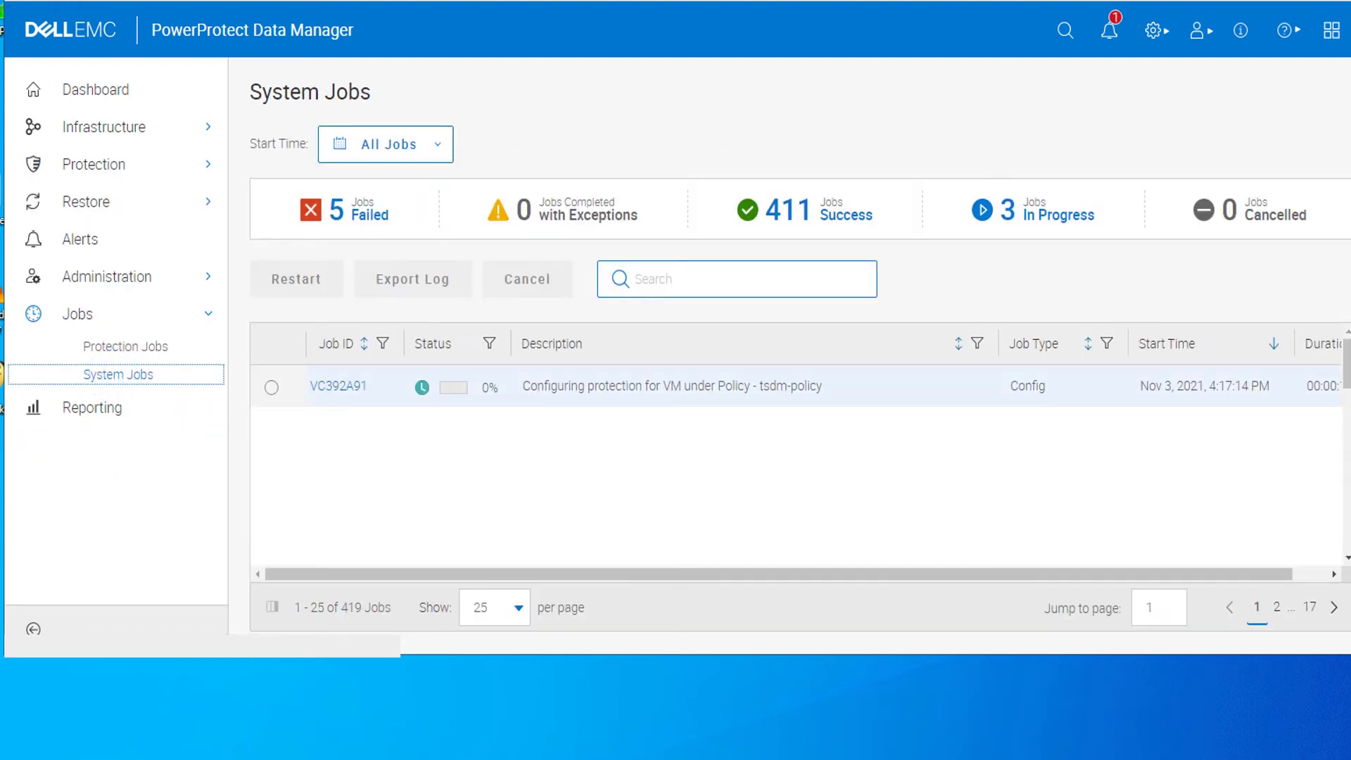
click(271, 386)
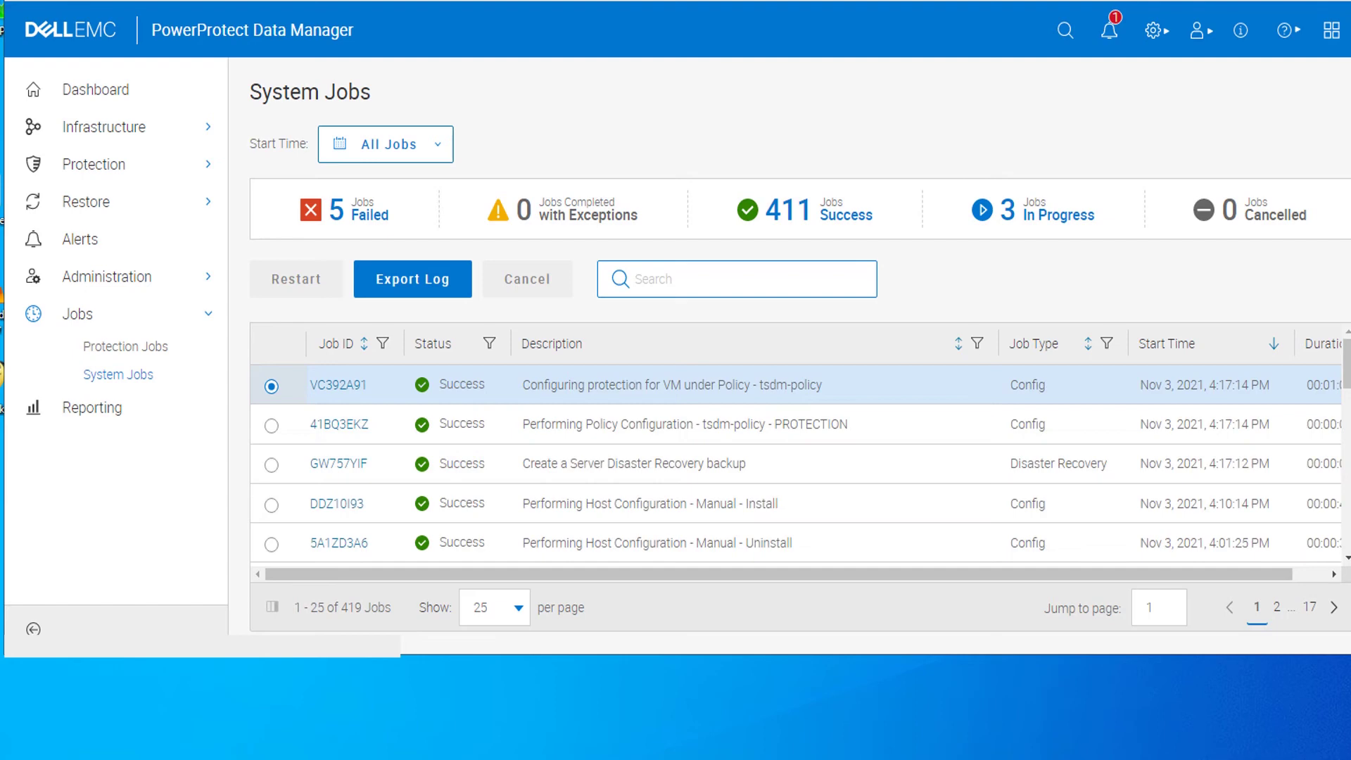
click(338, 384)
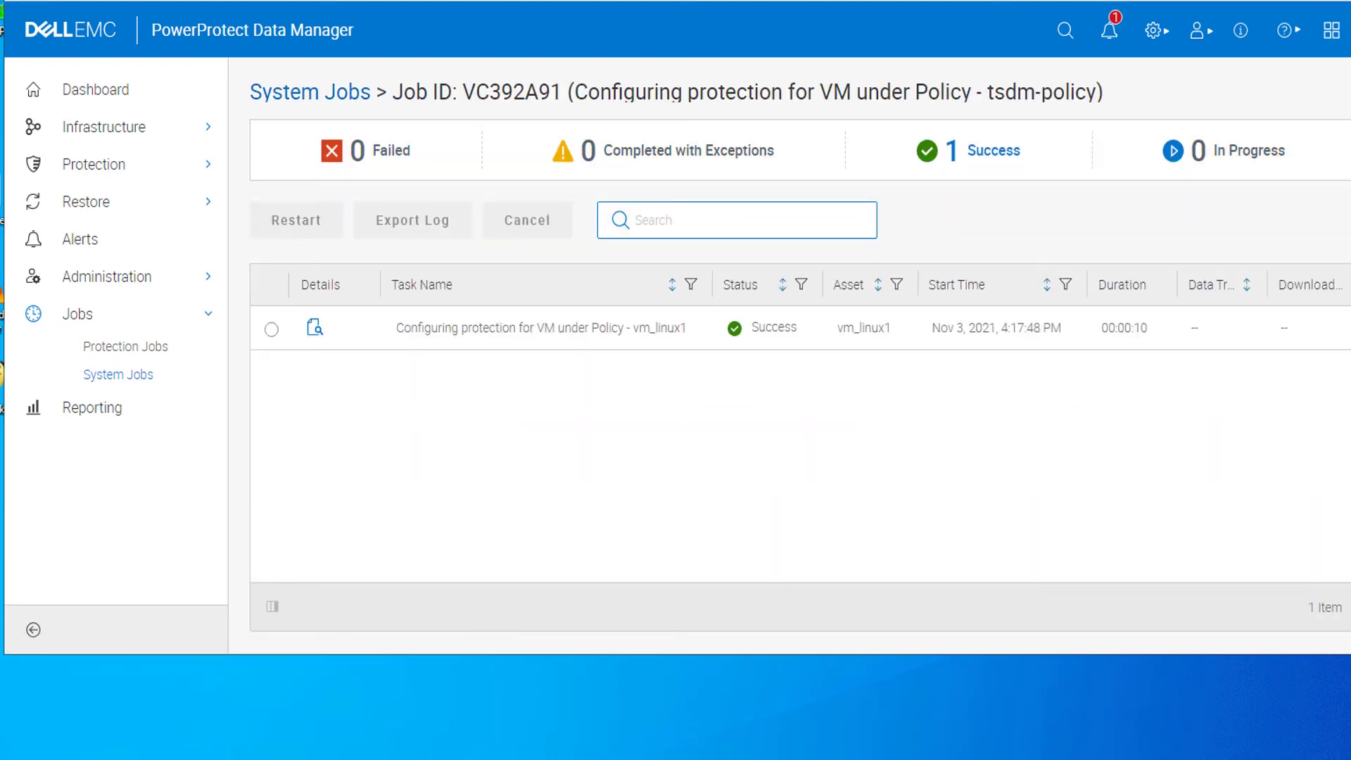
click(700, 336)
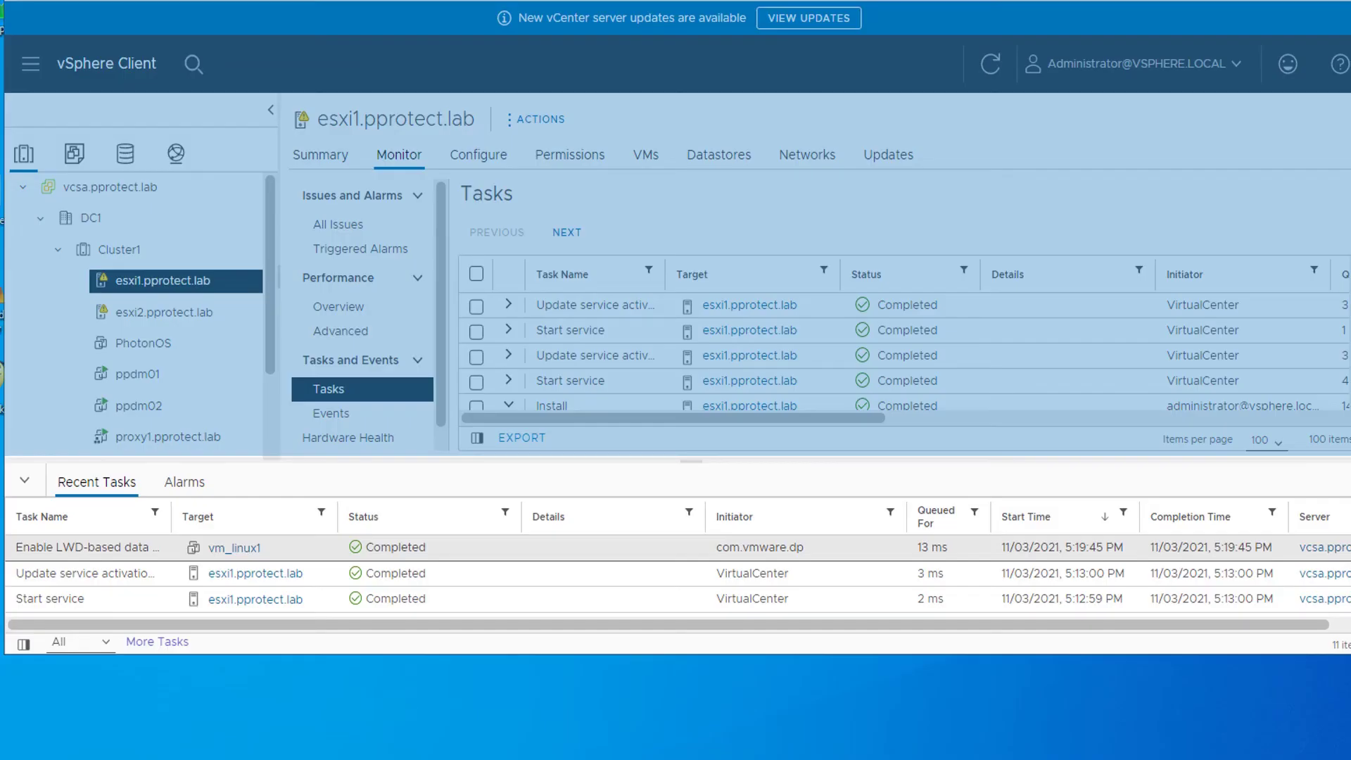
drag(427, 546, 15, 548)
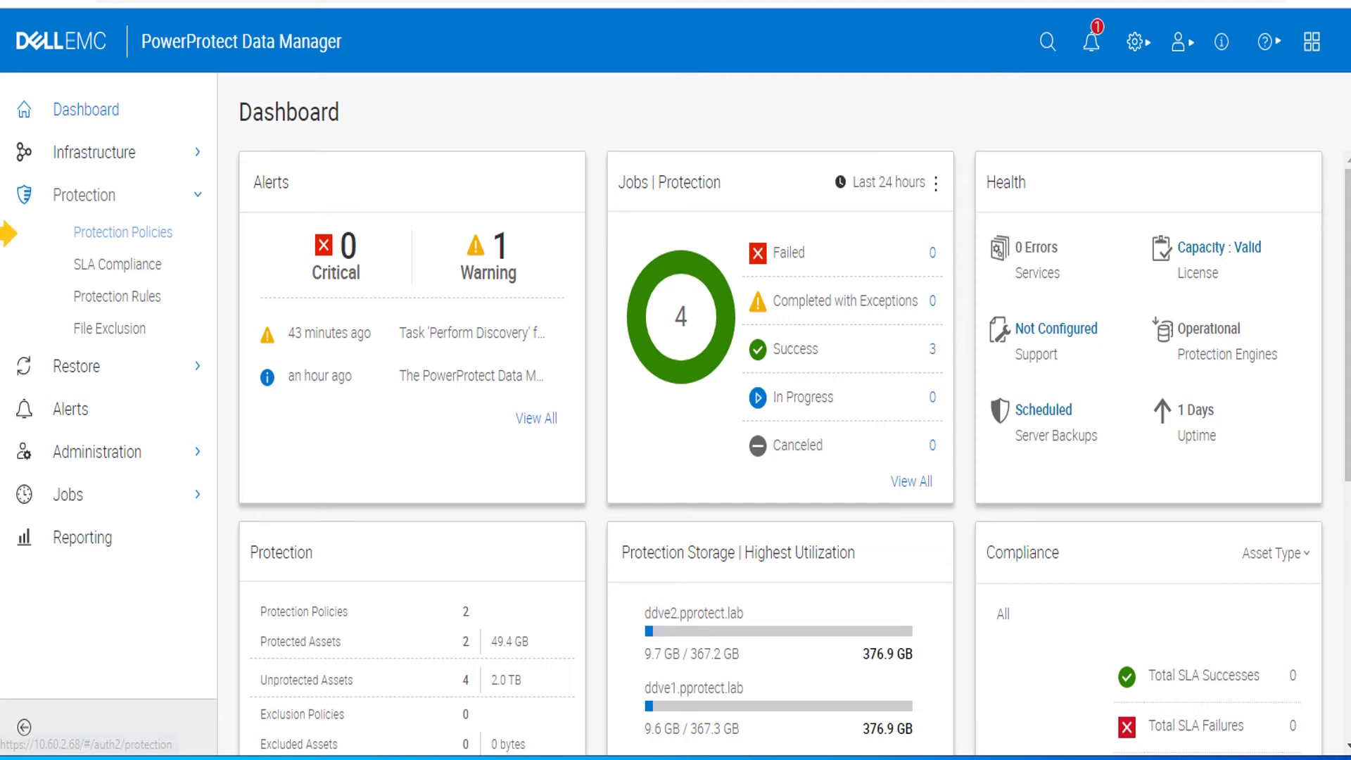
Run Protect Now on tsdm-policy for all assets as a full backup kept 7 days
click(123, 232)
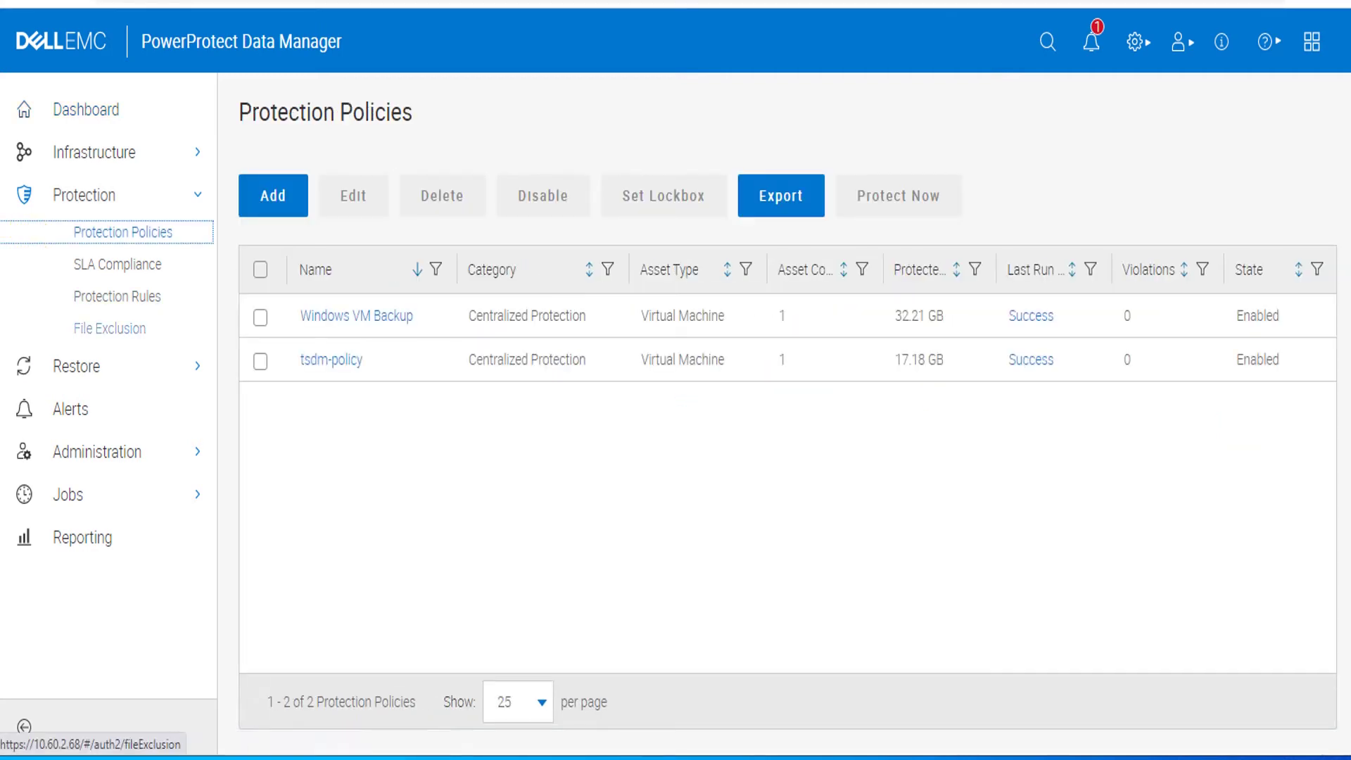
click(260, 360)
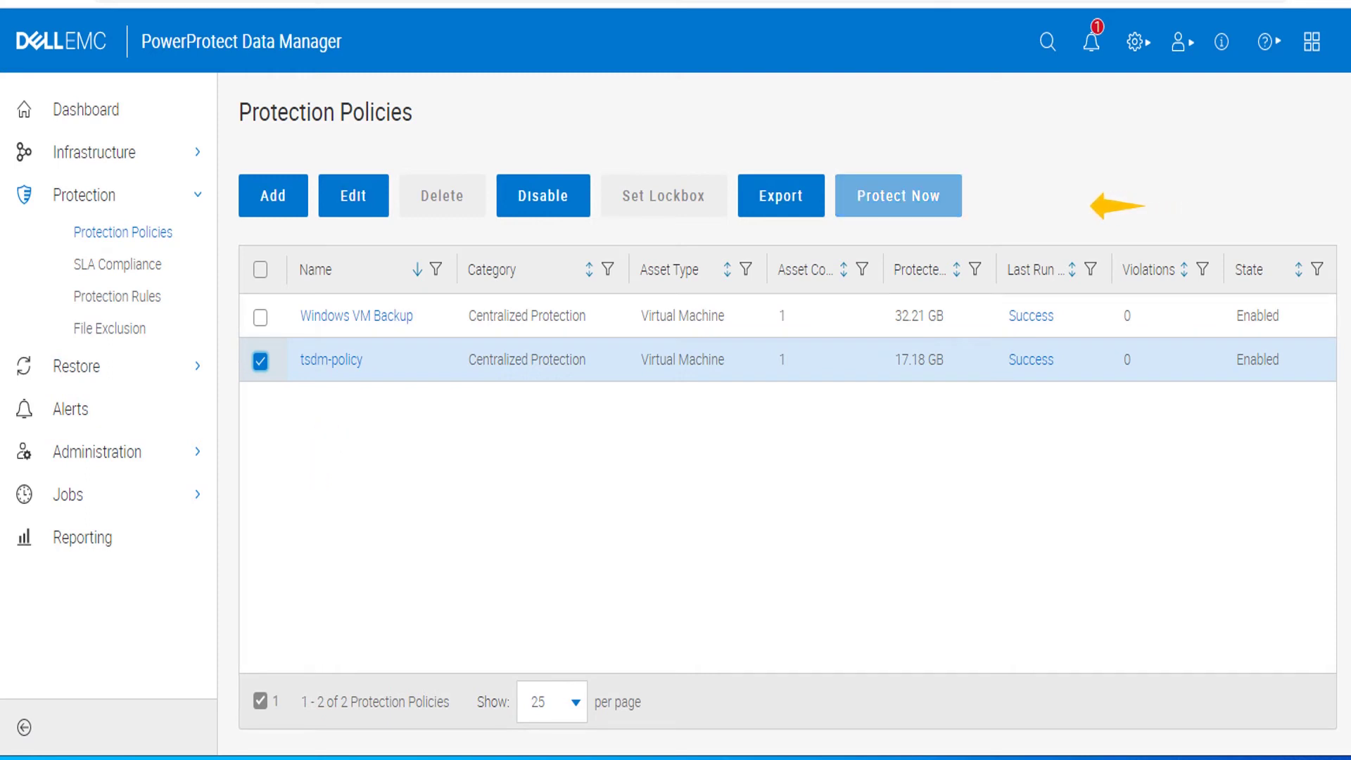
click(898, 196)
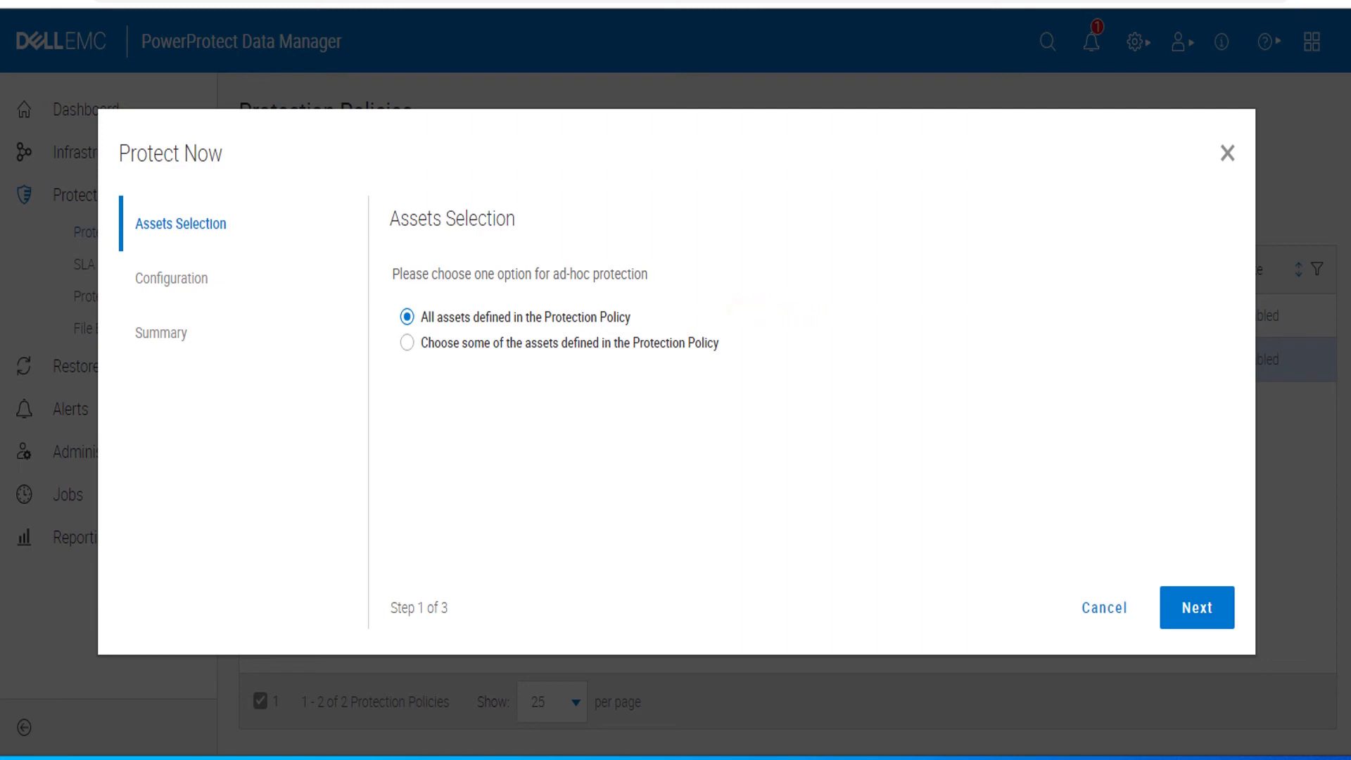
click(1196, 607)
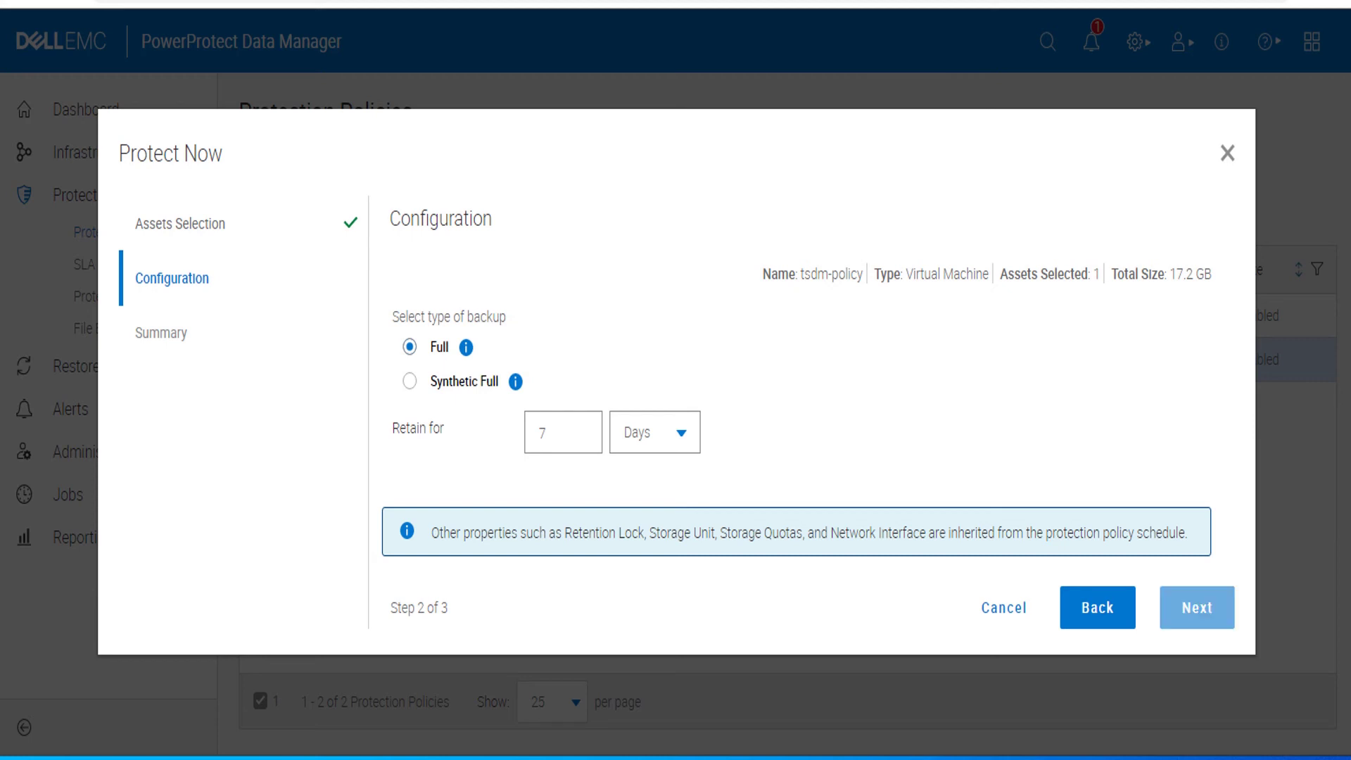
click(1197, 608)
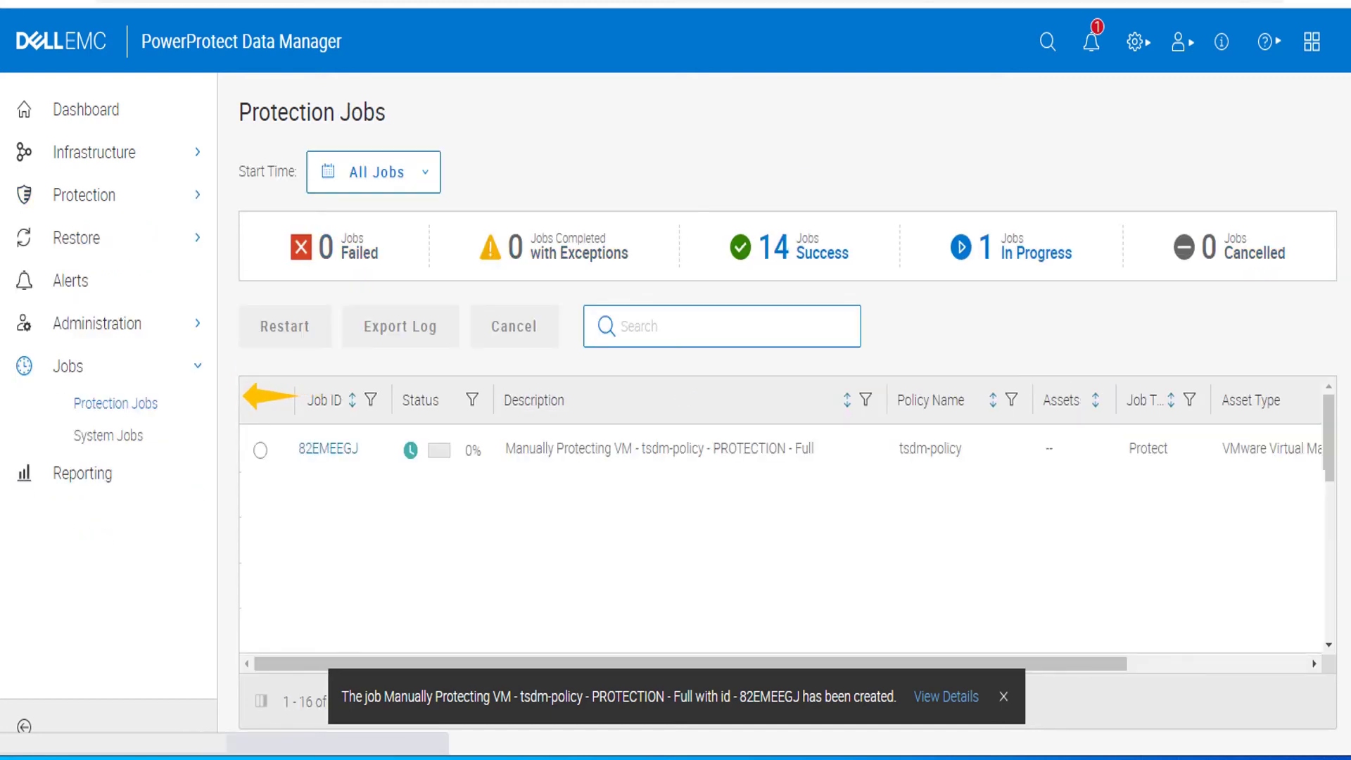
Review manual backup job 82EMEEGJ for vm_linux1 by highlighting its job descriptions
drag(814, 449, 505, 449)
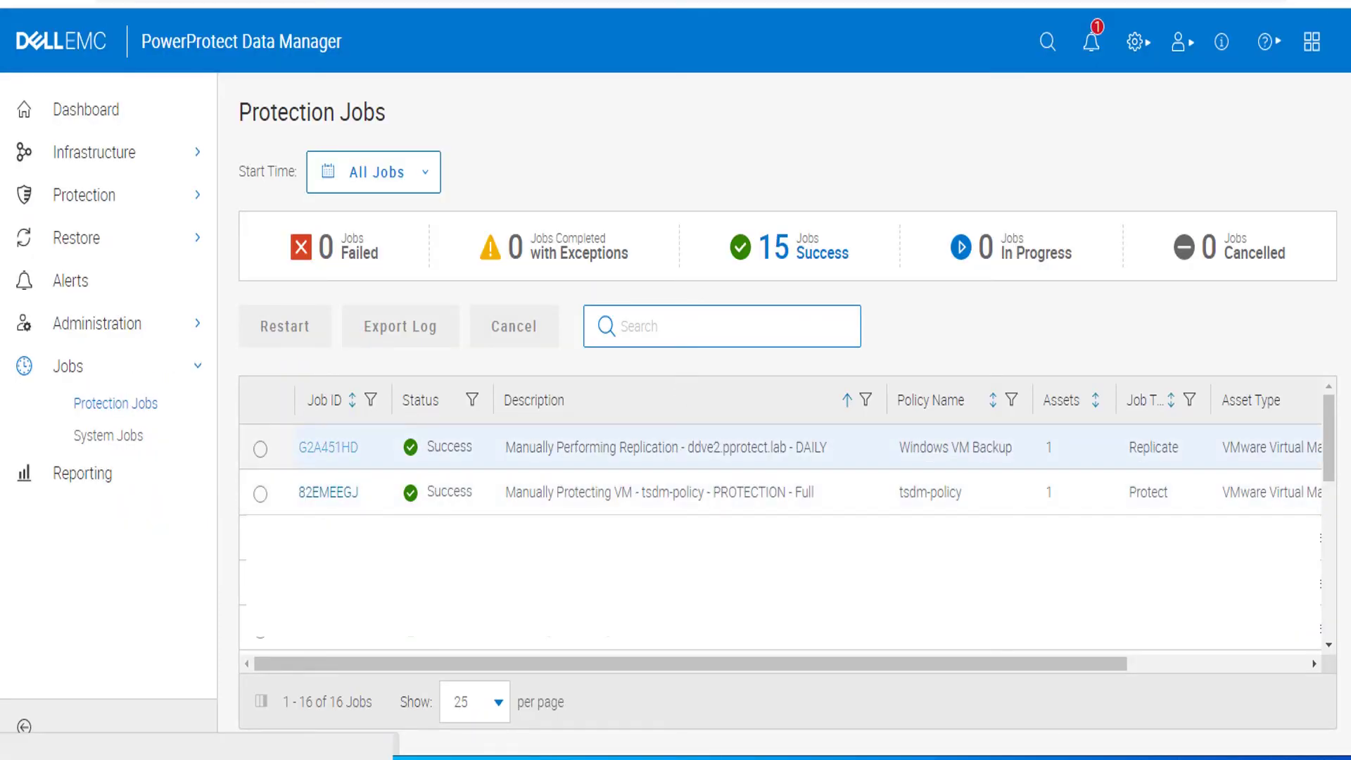
drag(506, 492, 814, 492)
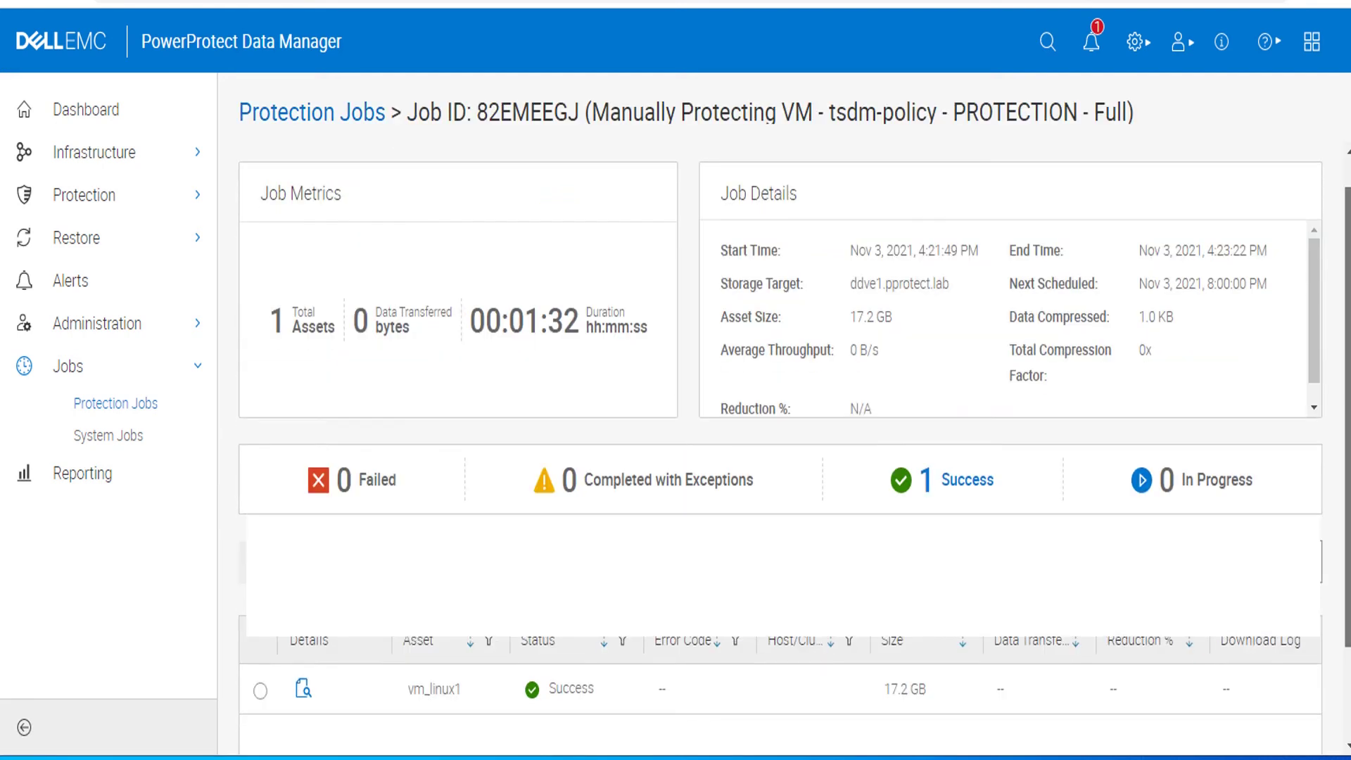
scroll(781, 423, down, 2)
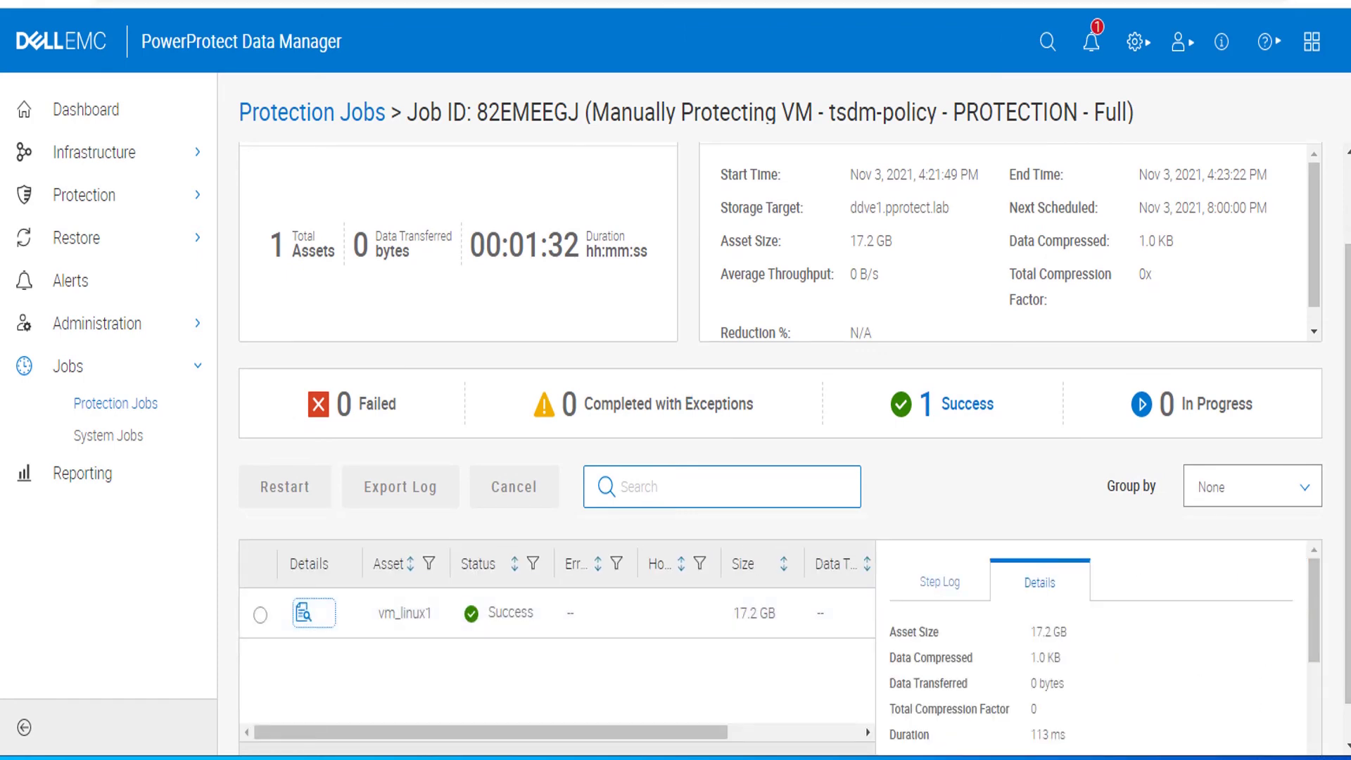
scroll(1098, 649, down, 1)
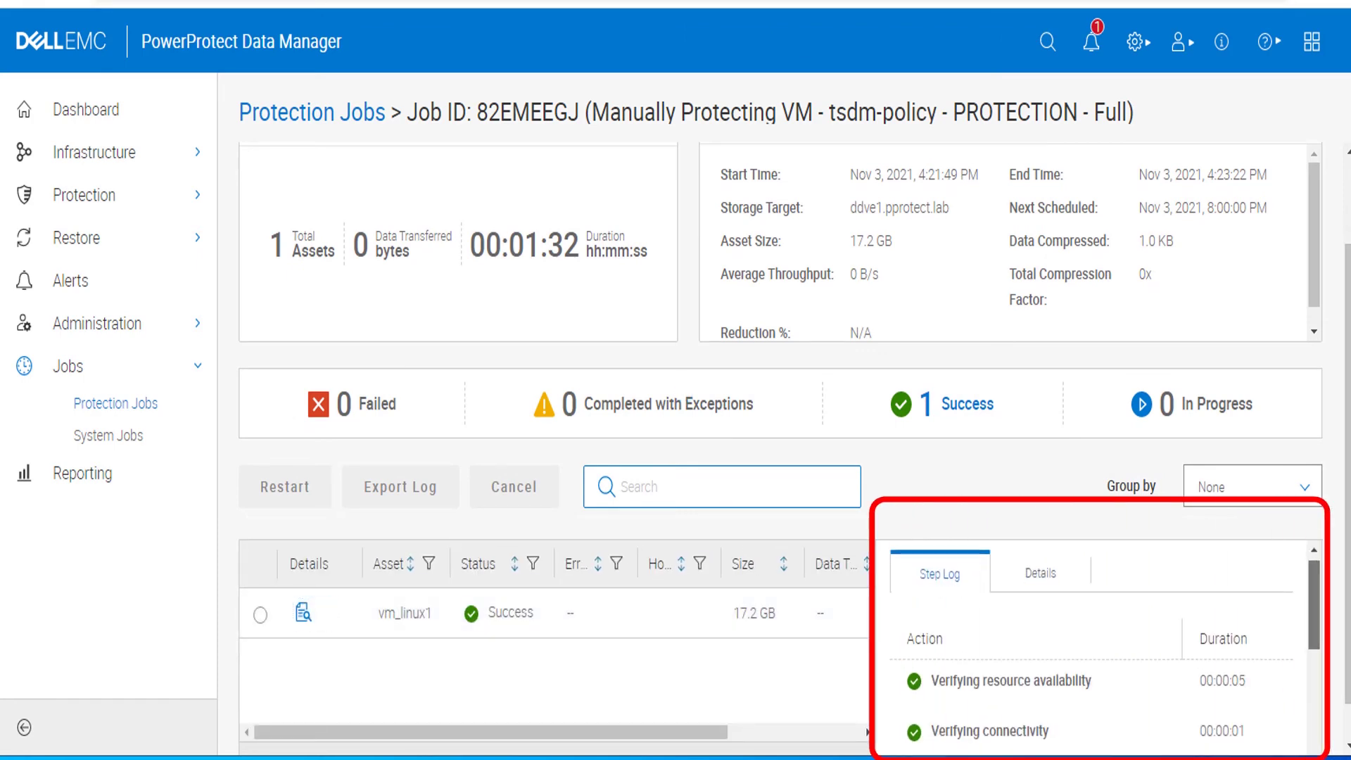
scroll(1098, 649, down, 1)
scroll(782, 422, down, 1)
scroll(782, 443, down, 1)
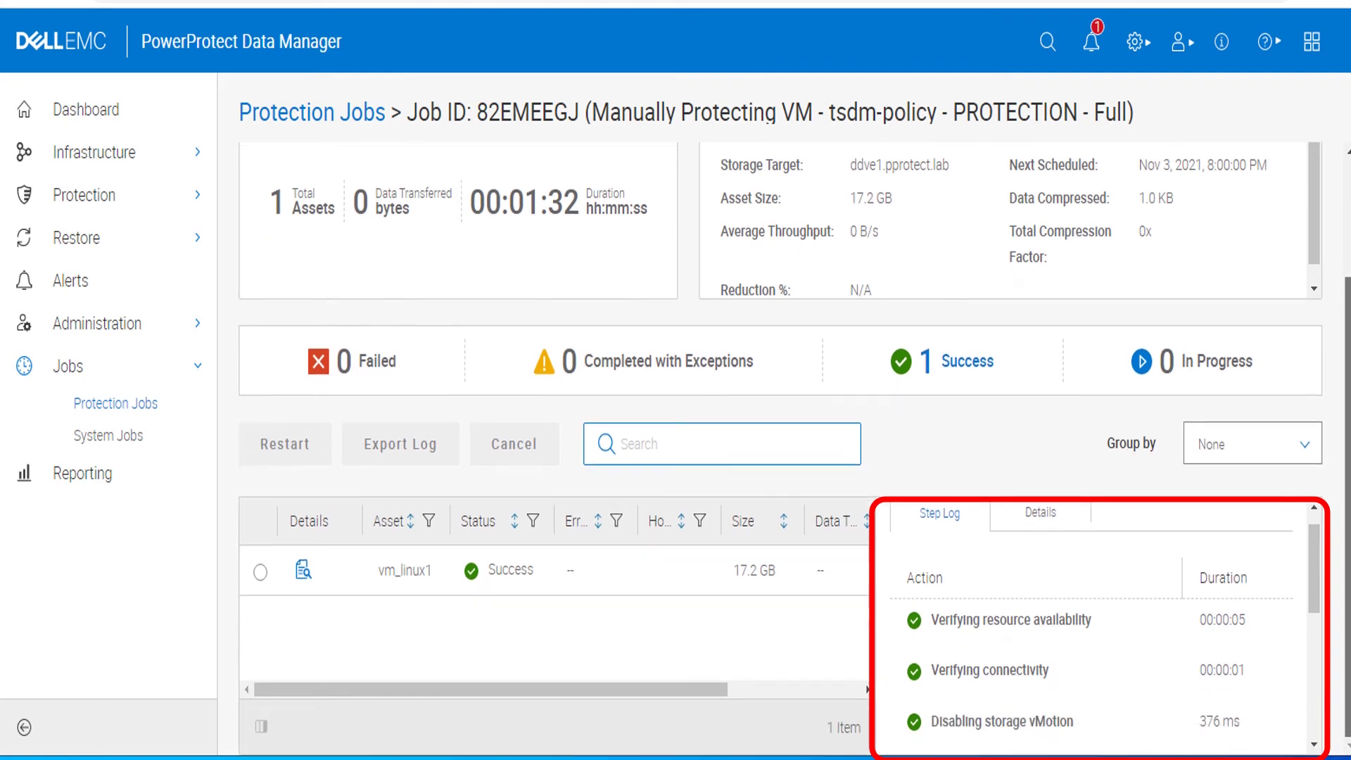
scroll(1098, 623, down, 1)
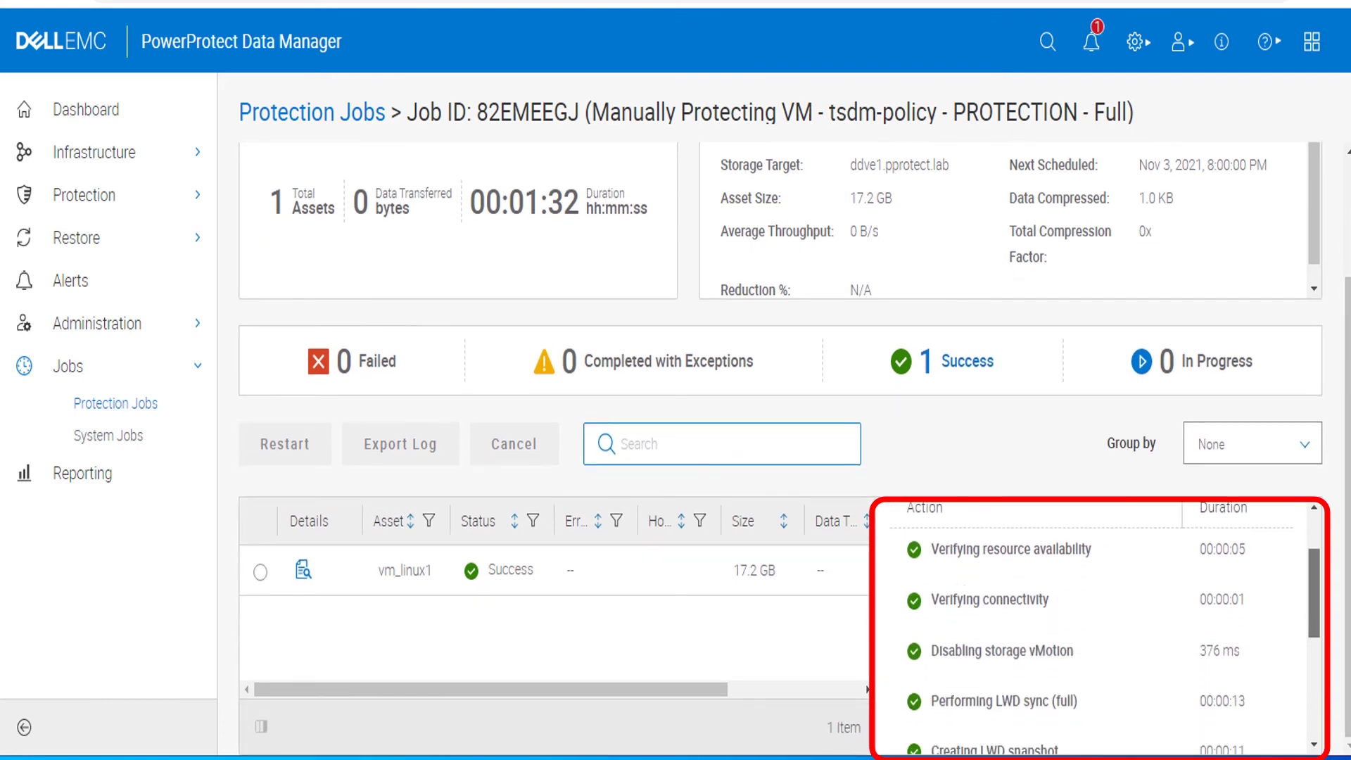
scroll(1098, 623, down, 1)
scroll(1099, 623, down, 1)
scroll(1097, 622, down, 1)
scroll(1098, 623, down, 2)
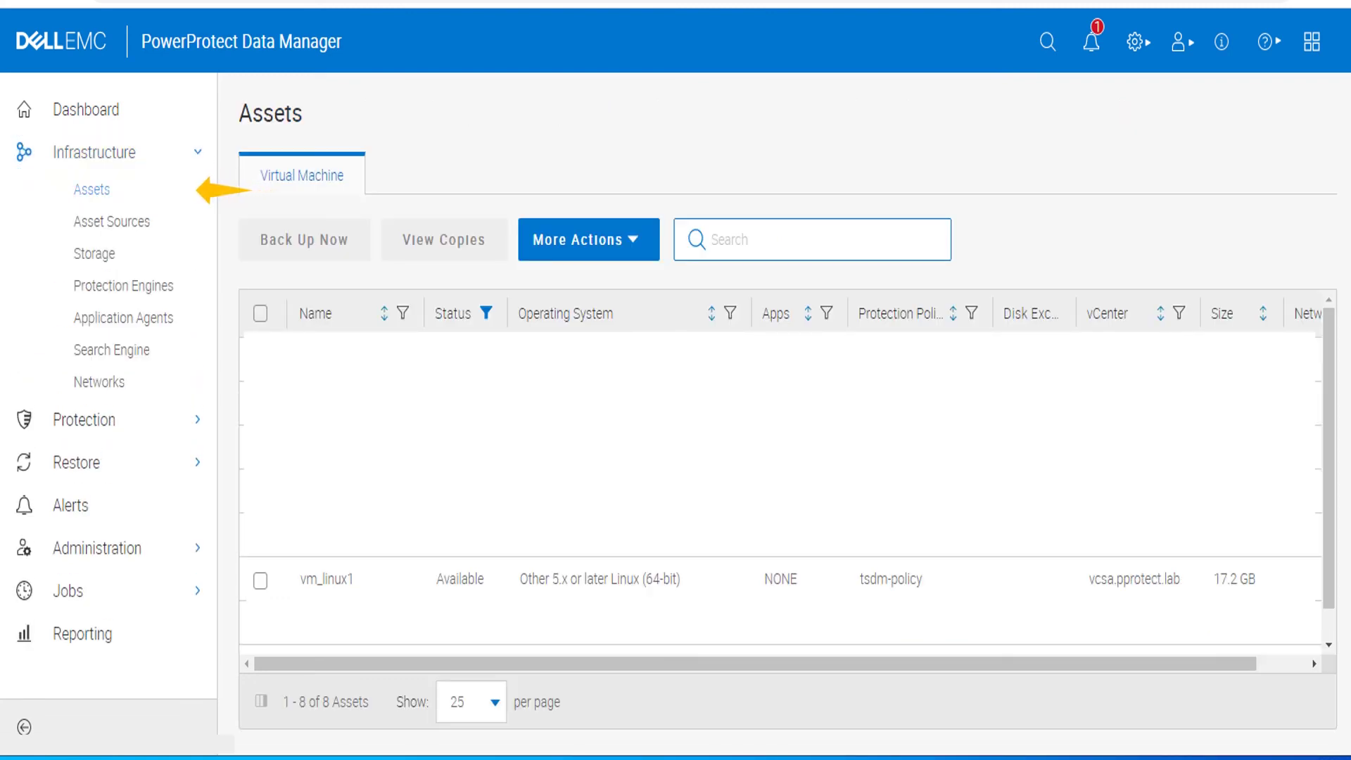
Select vm_linux1 in Infrastructure > Assets and view its copies on ddve1.pprotect.lab
click(92, 189)
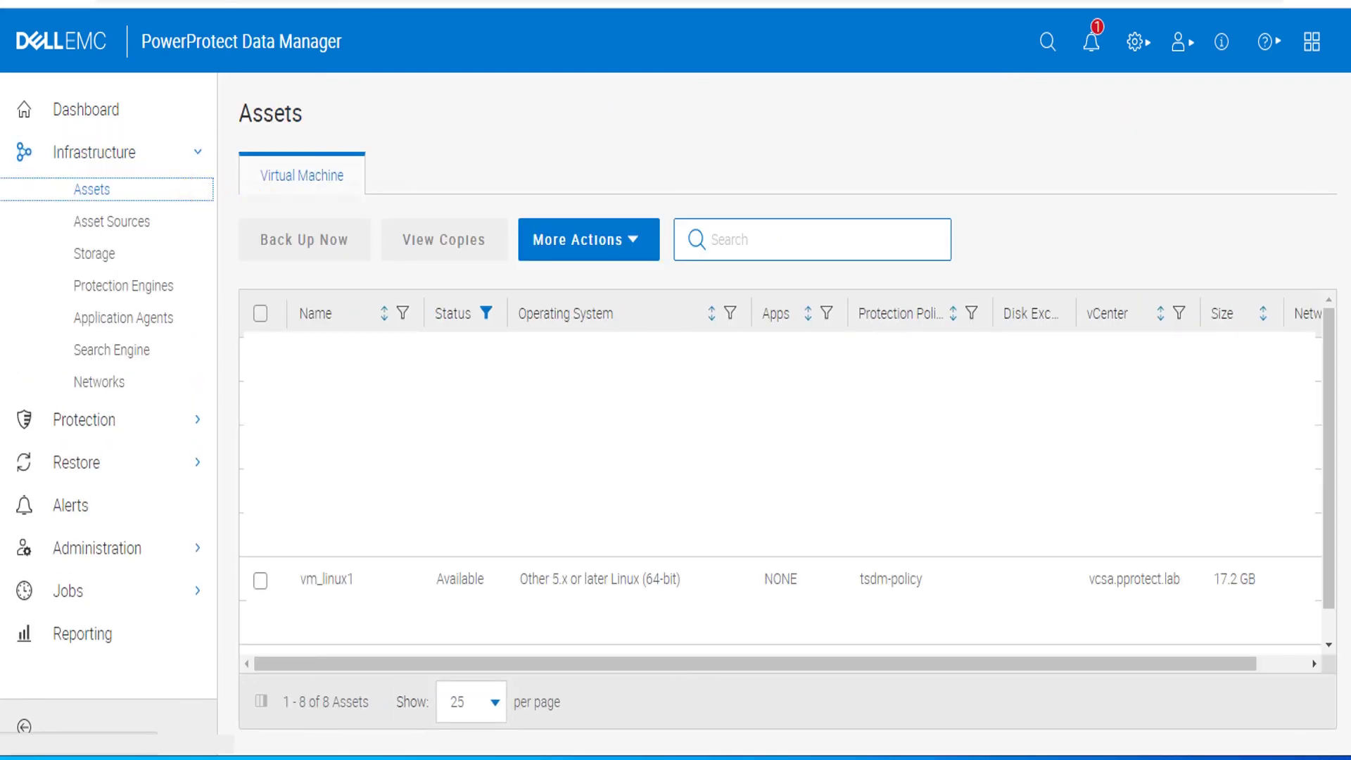
click(260, 580)
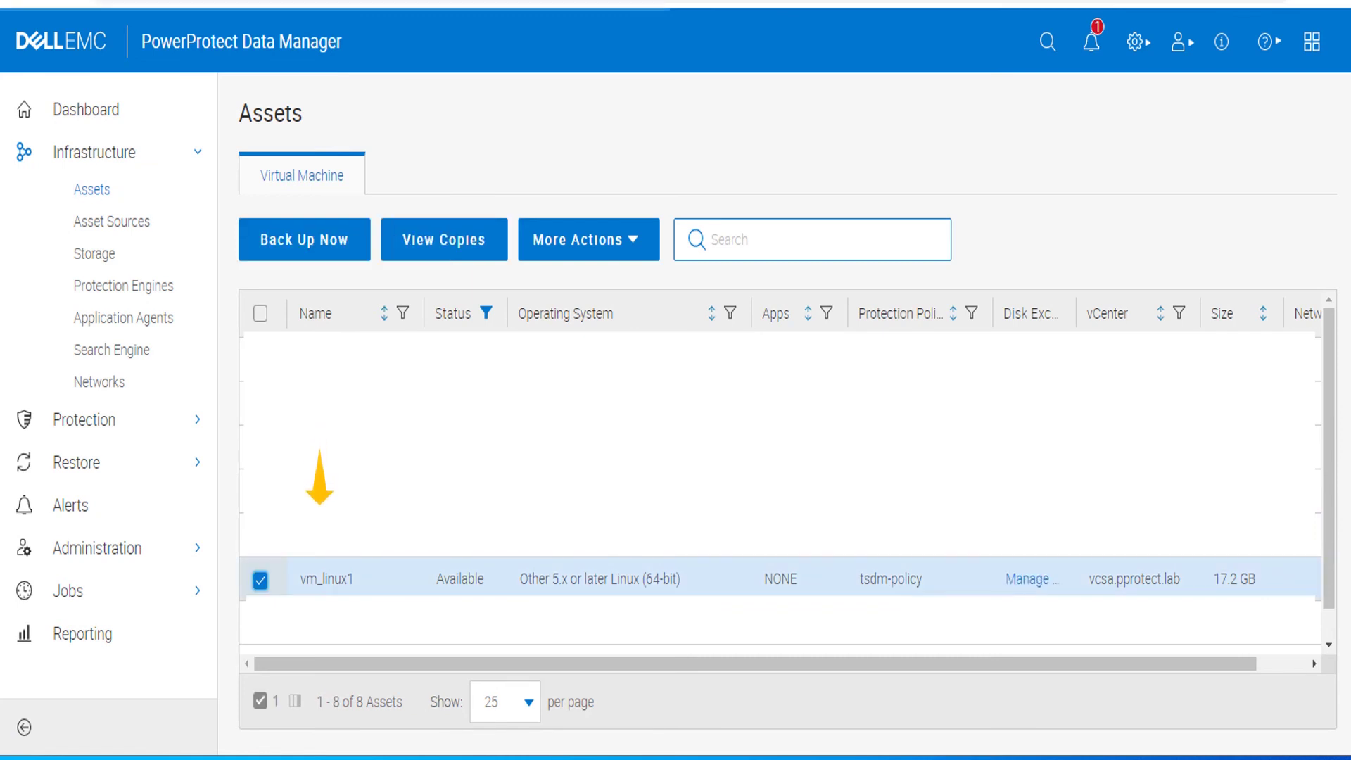
click(444, 240)
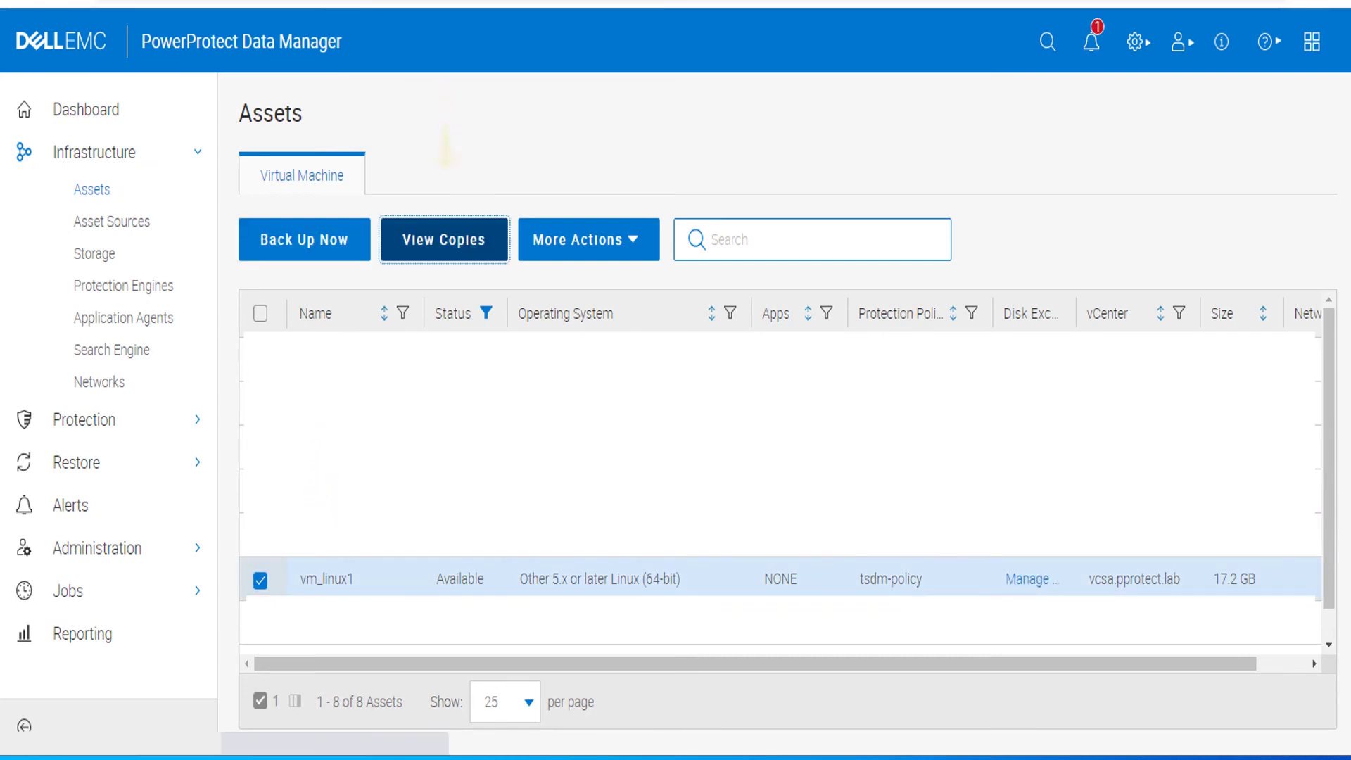